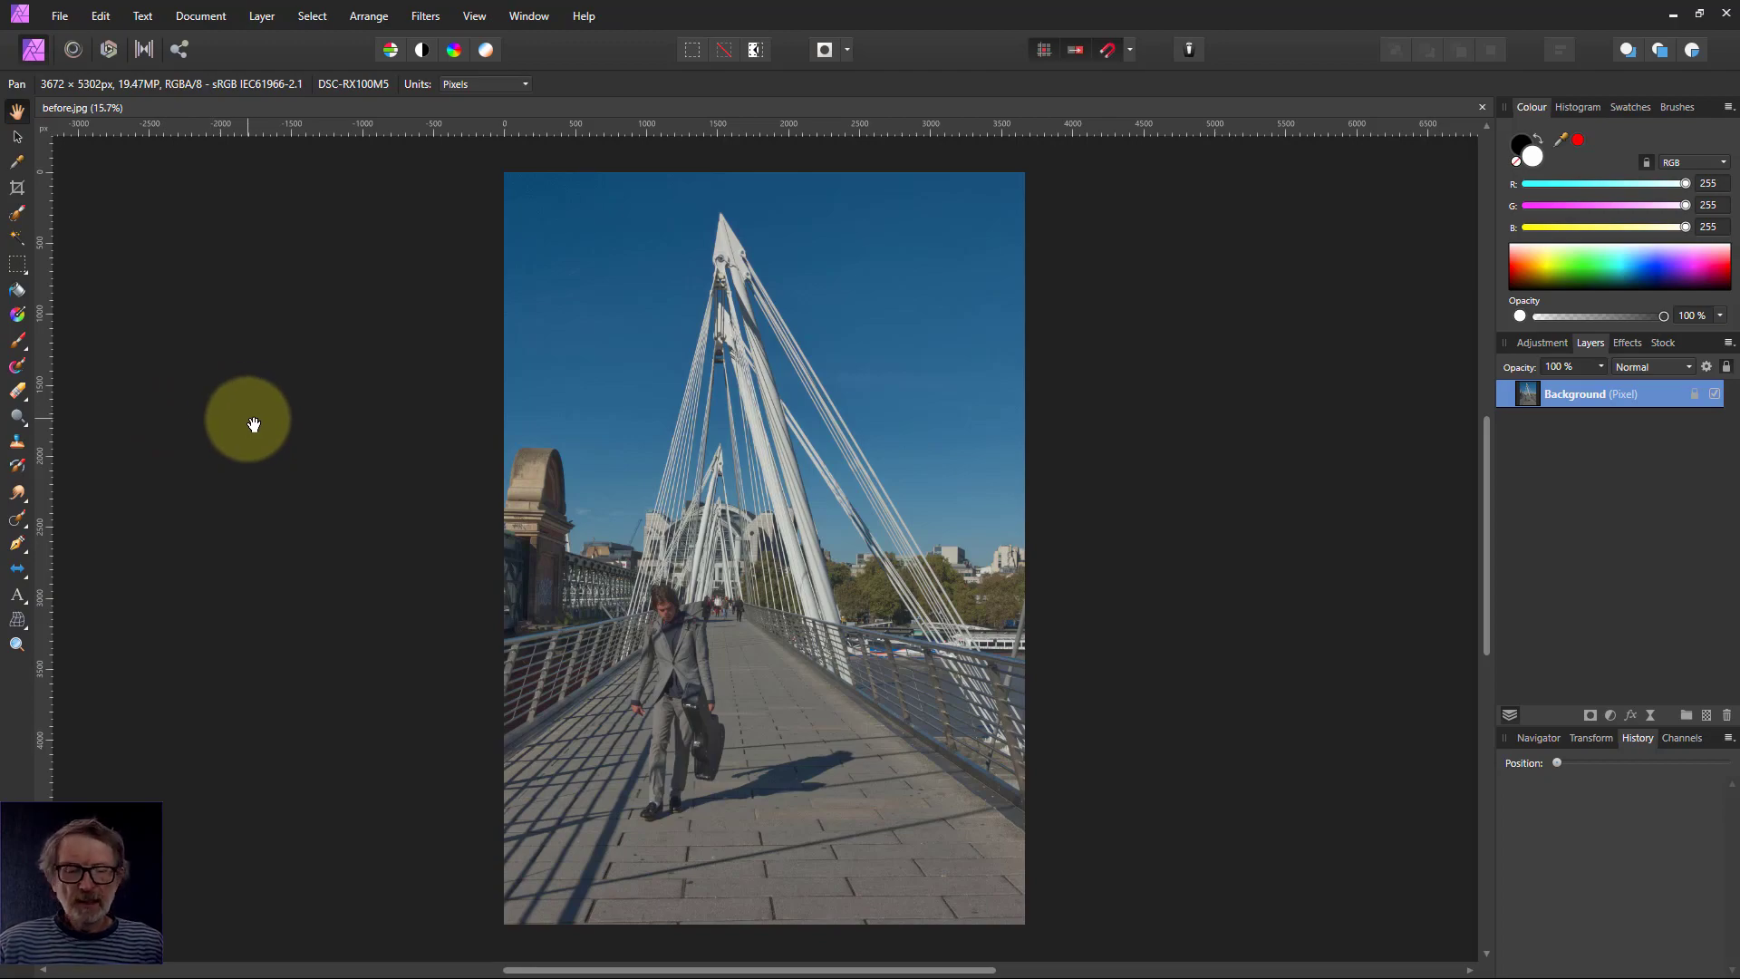
- Zoom to about 445% so the red sign and trees behind the railing fill the view
{"action": "scroll", "coordinate": [856, 631], "scroll_direction": "up", "scroll_amount": 8}
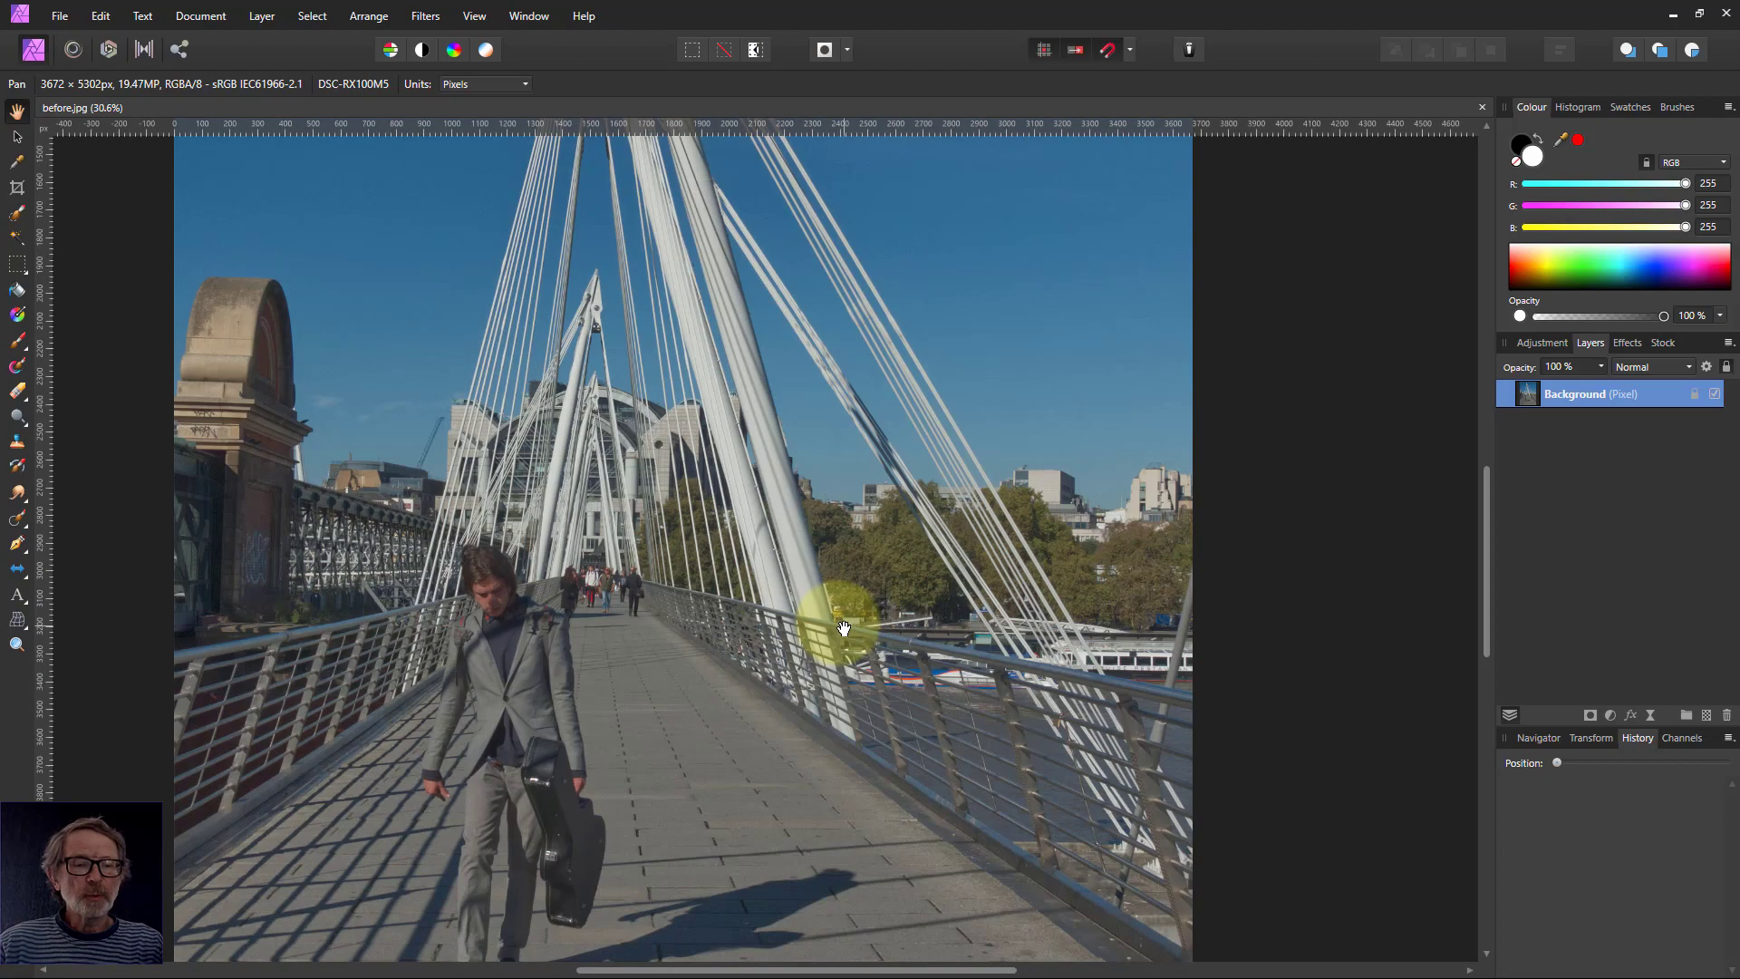
{"action": "scroll", "coordinate": [861, 616], "scroll_direction": "up", "scroll_amount": 3}
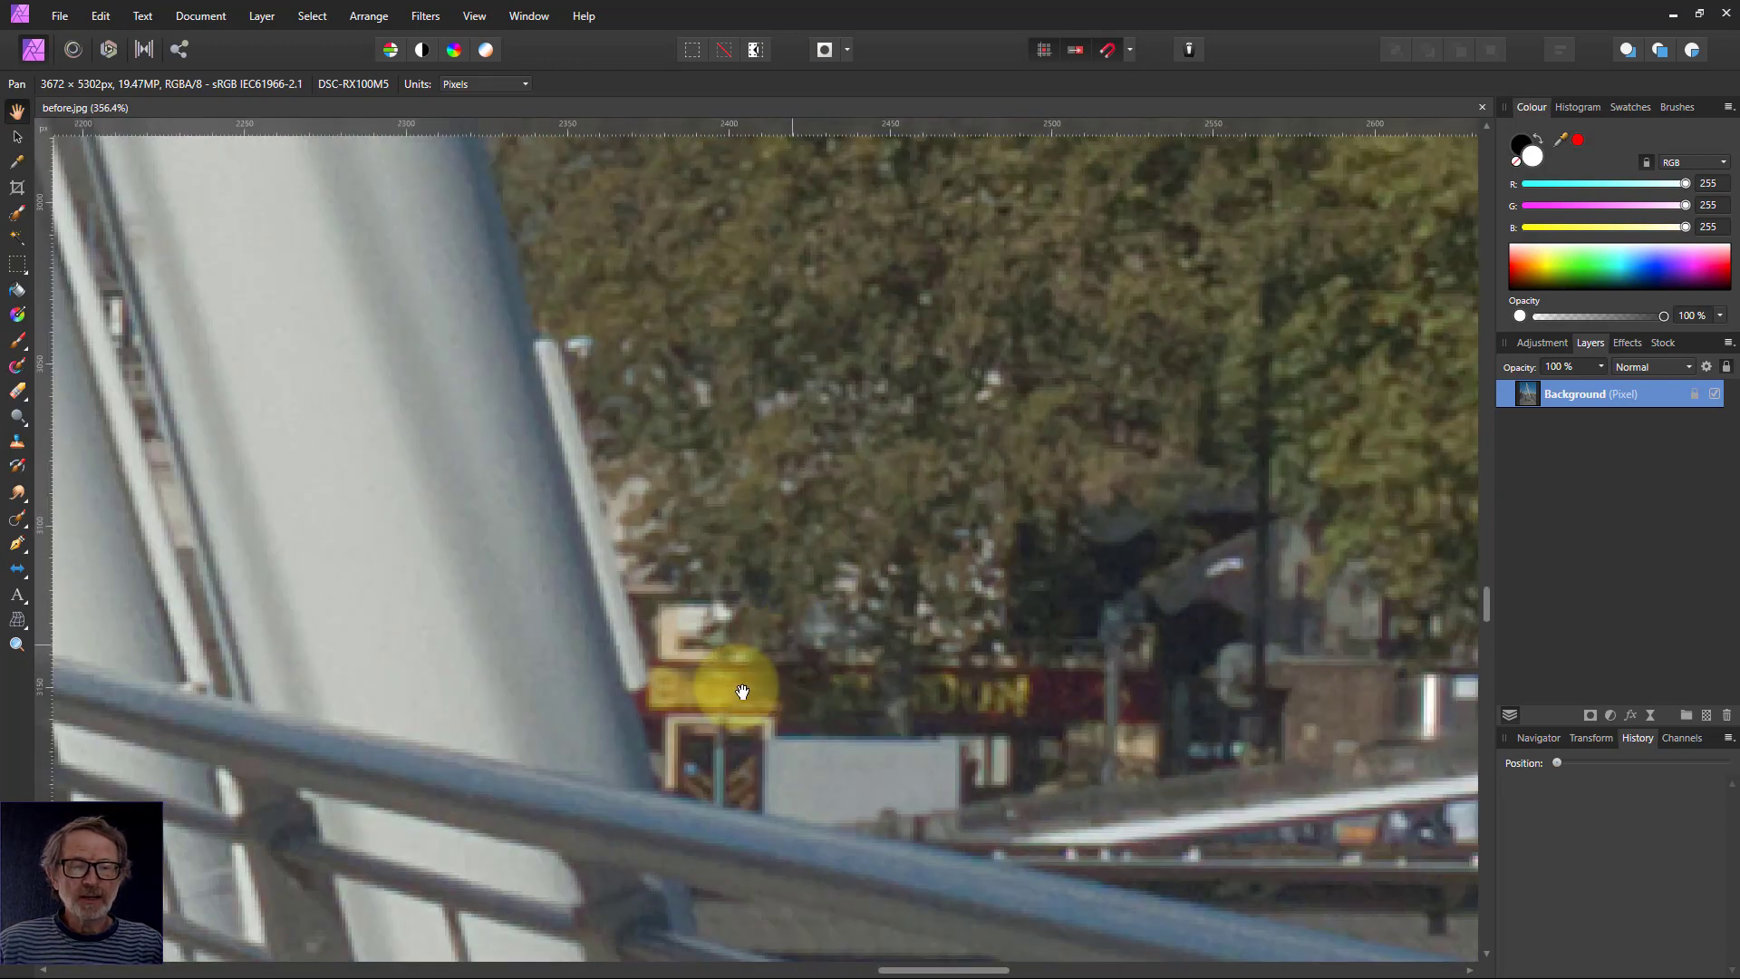
{"action": "left_click_drag", "start_coordinate": [719, 688], "coordinate": [691, 583]}
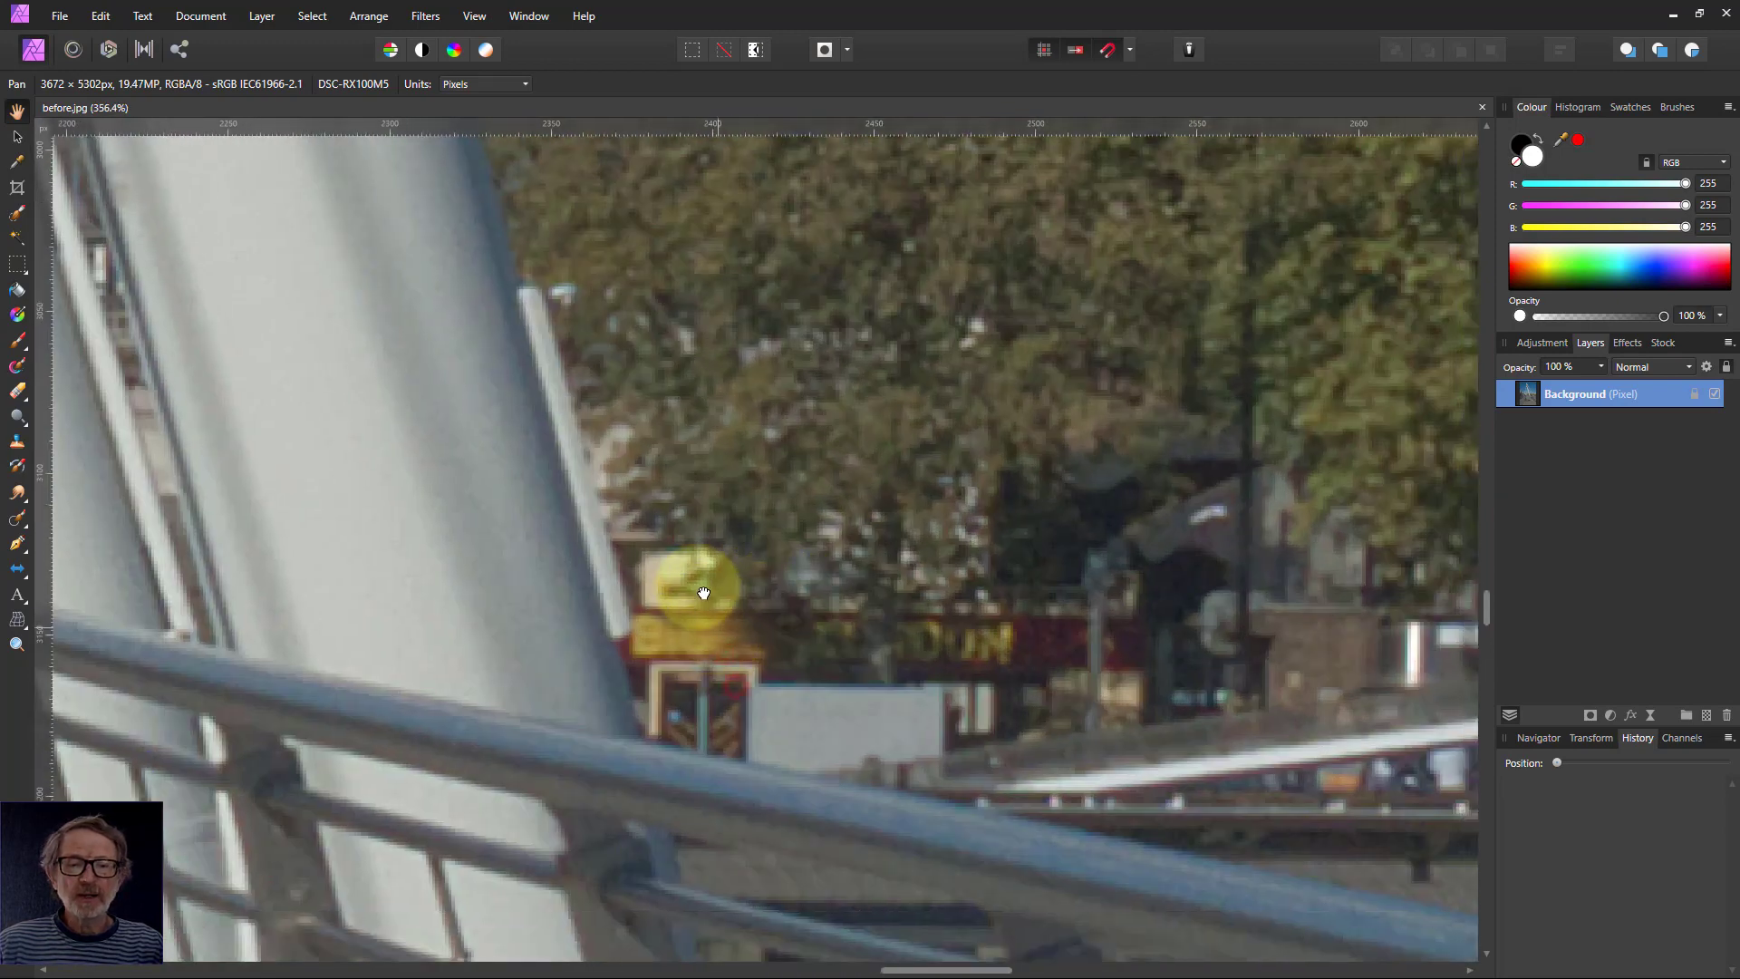
{"action": "scroll", "coordinate": [680, 552], "scroll_direction": "up", "scroll_amount": 2}
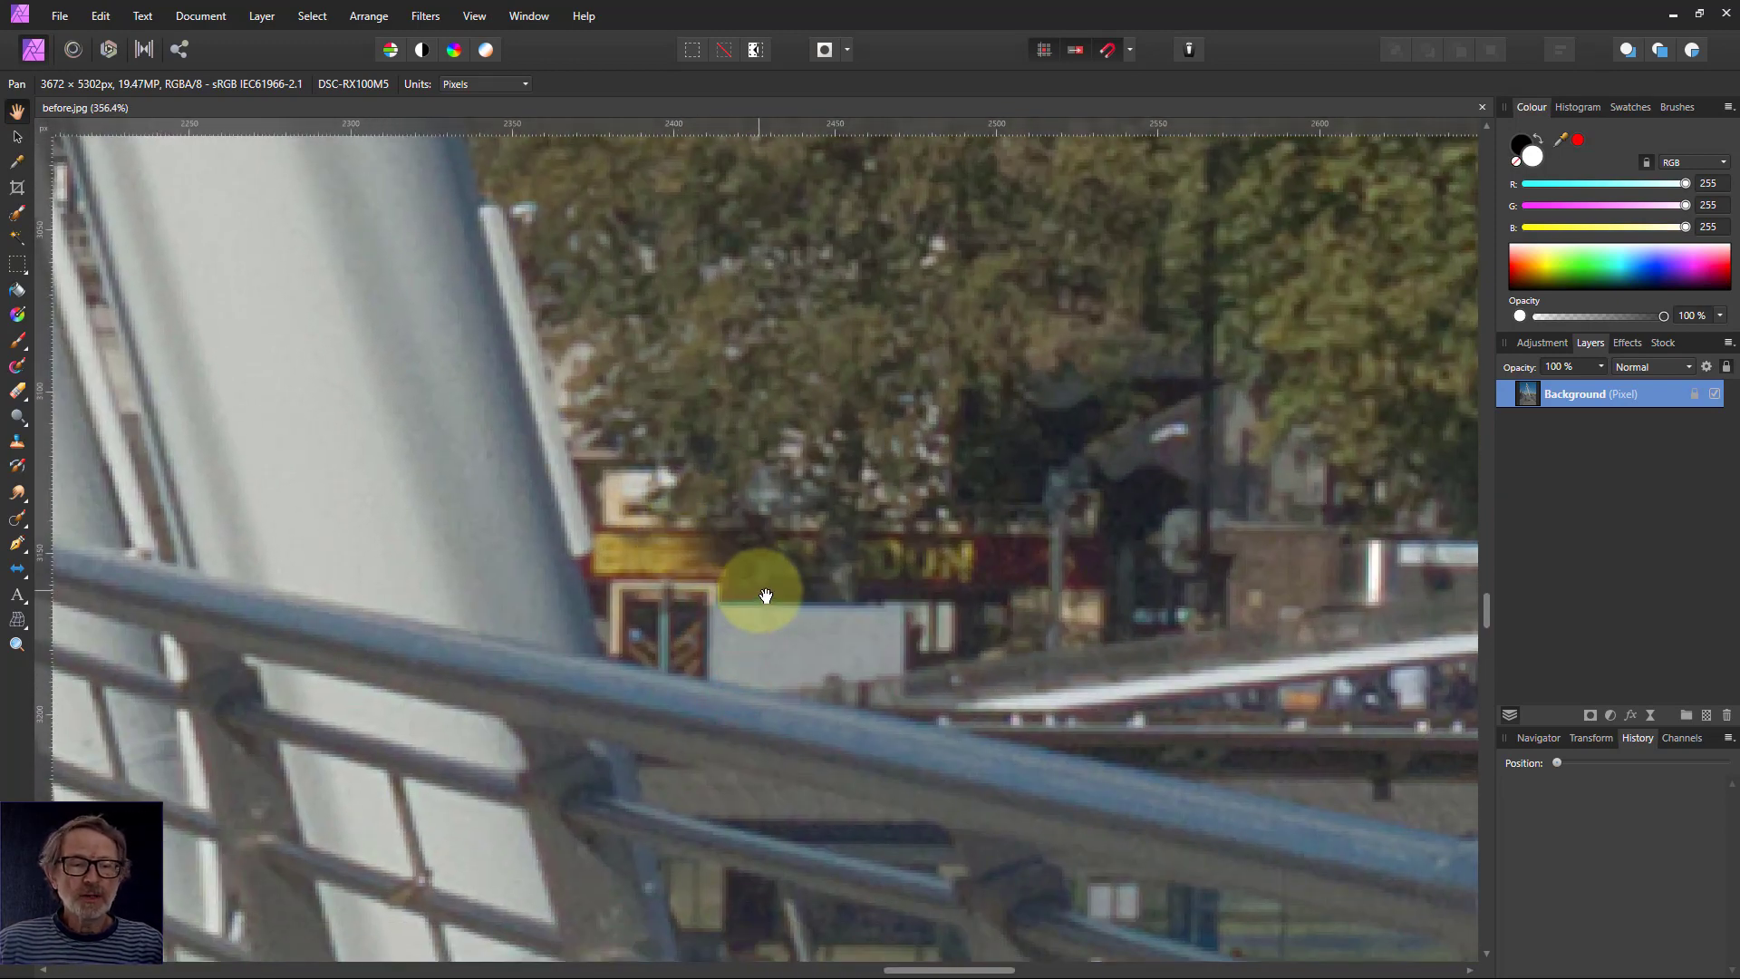
{"action": "scroll", "coordinate": [766, 596], "scroll_direction": "up", "scroll_amount": 1}
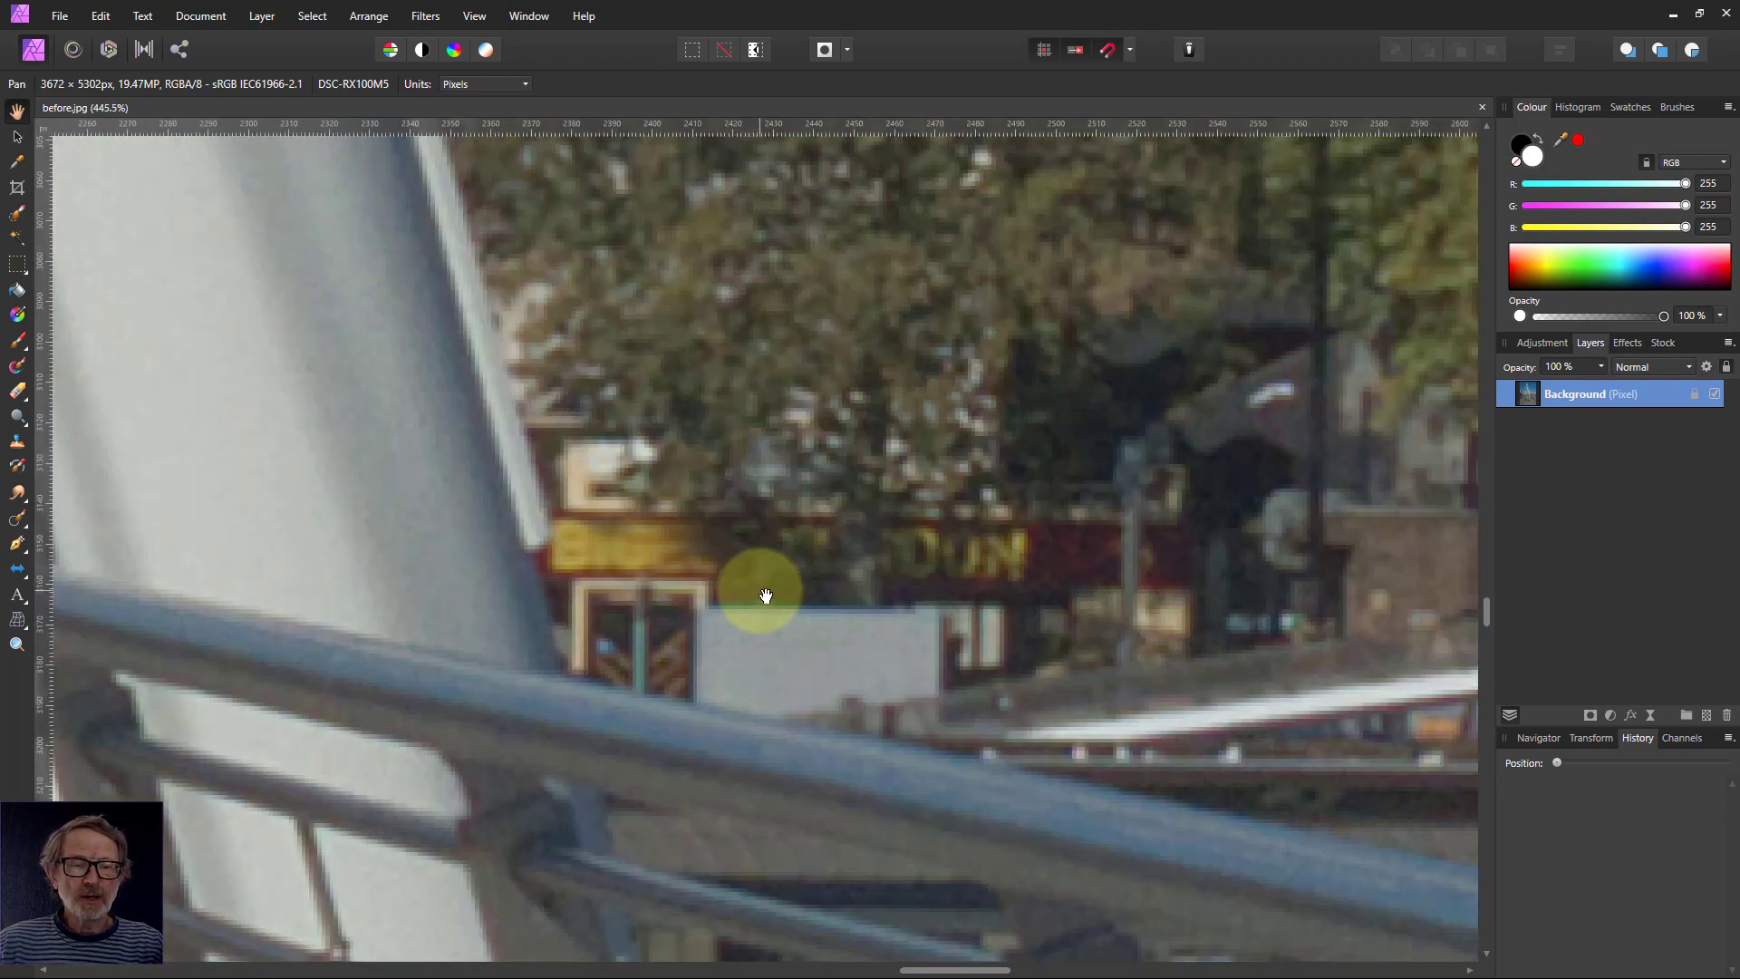
- Choose the Blur Brush, try and undo a test stroke on the sign, and shrink it to 61.5 px
{"action": "left_click", "coordinate": [18, 493]}
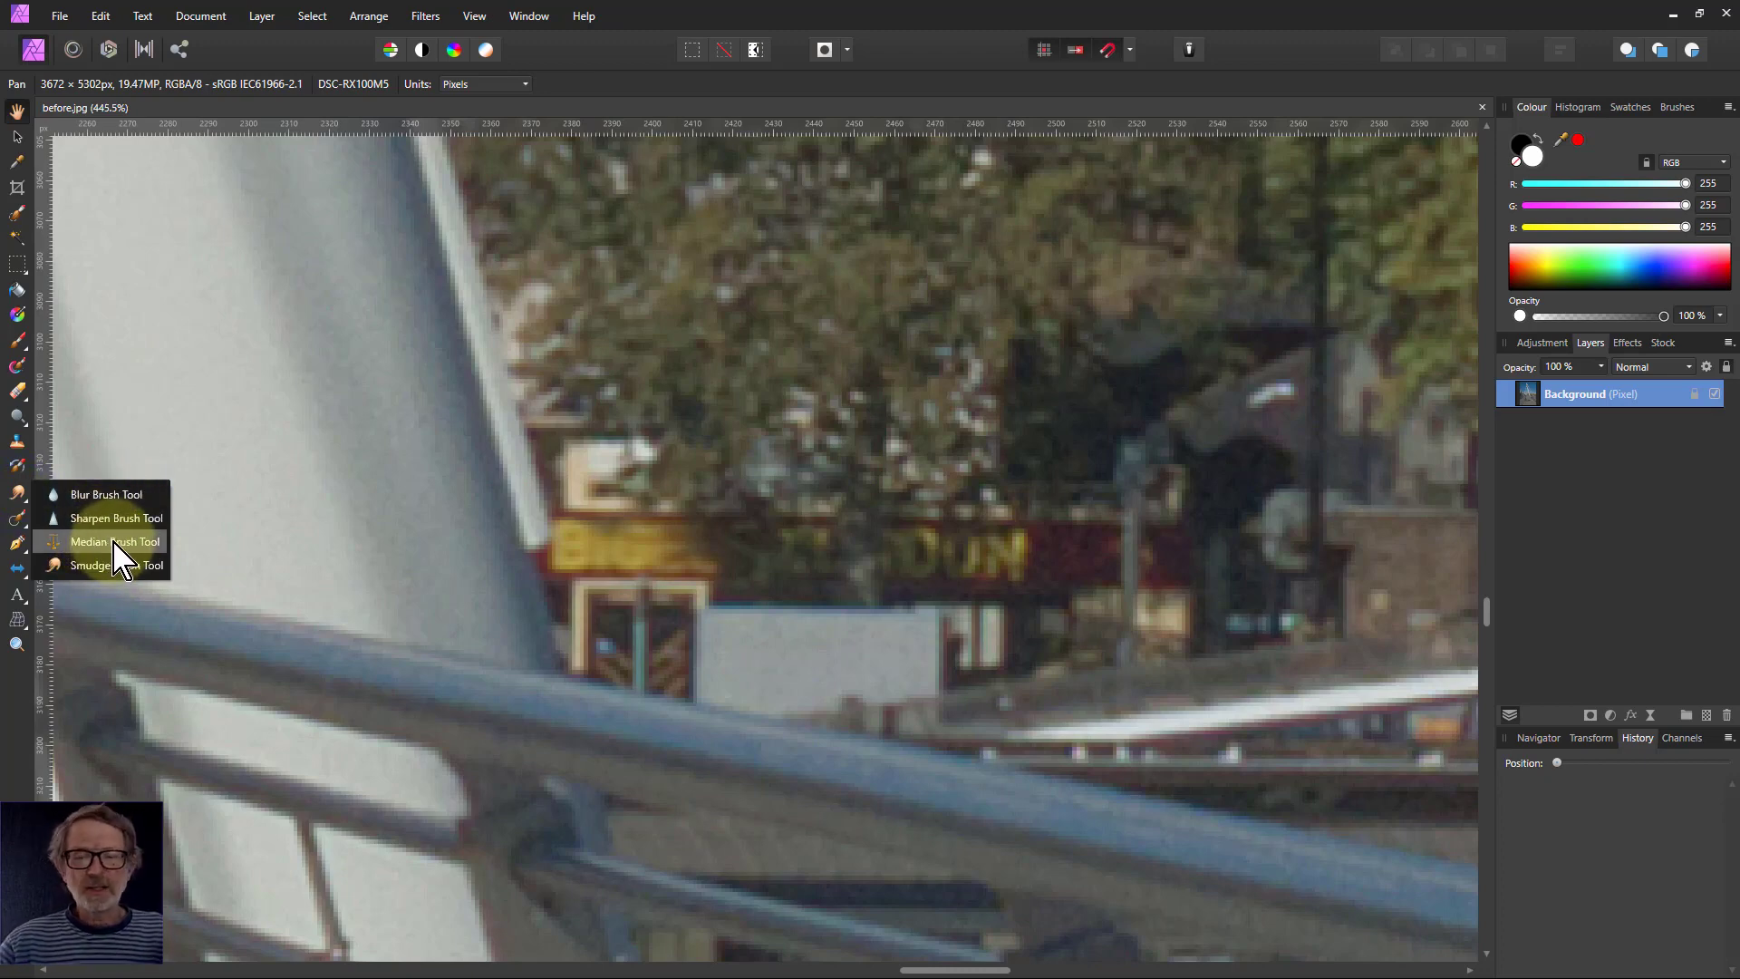
{"action": "left_click", "coordinate": [90, 494]}
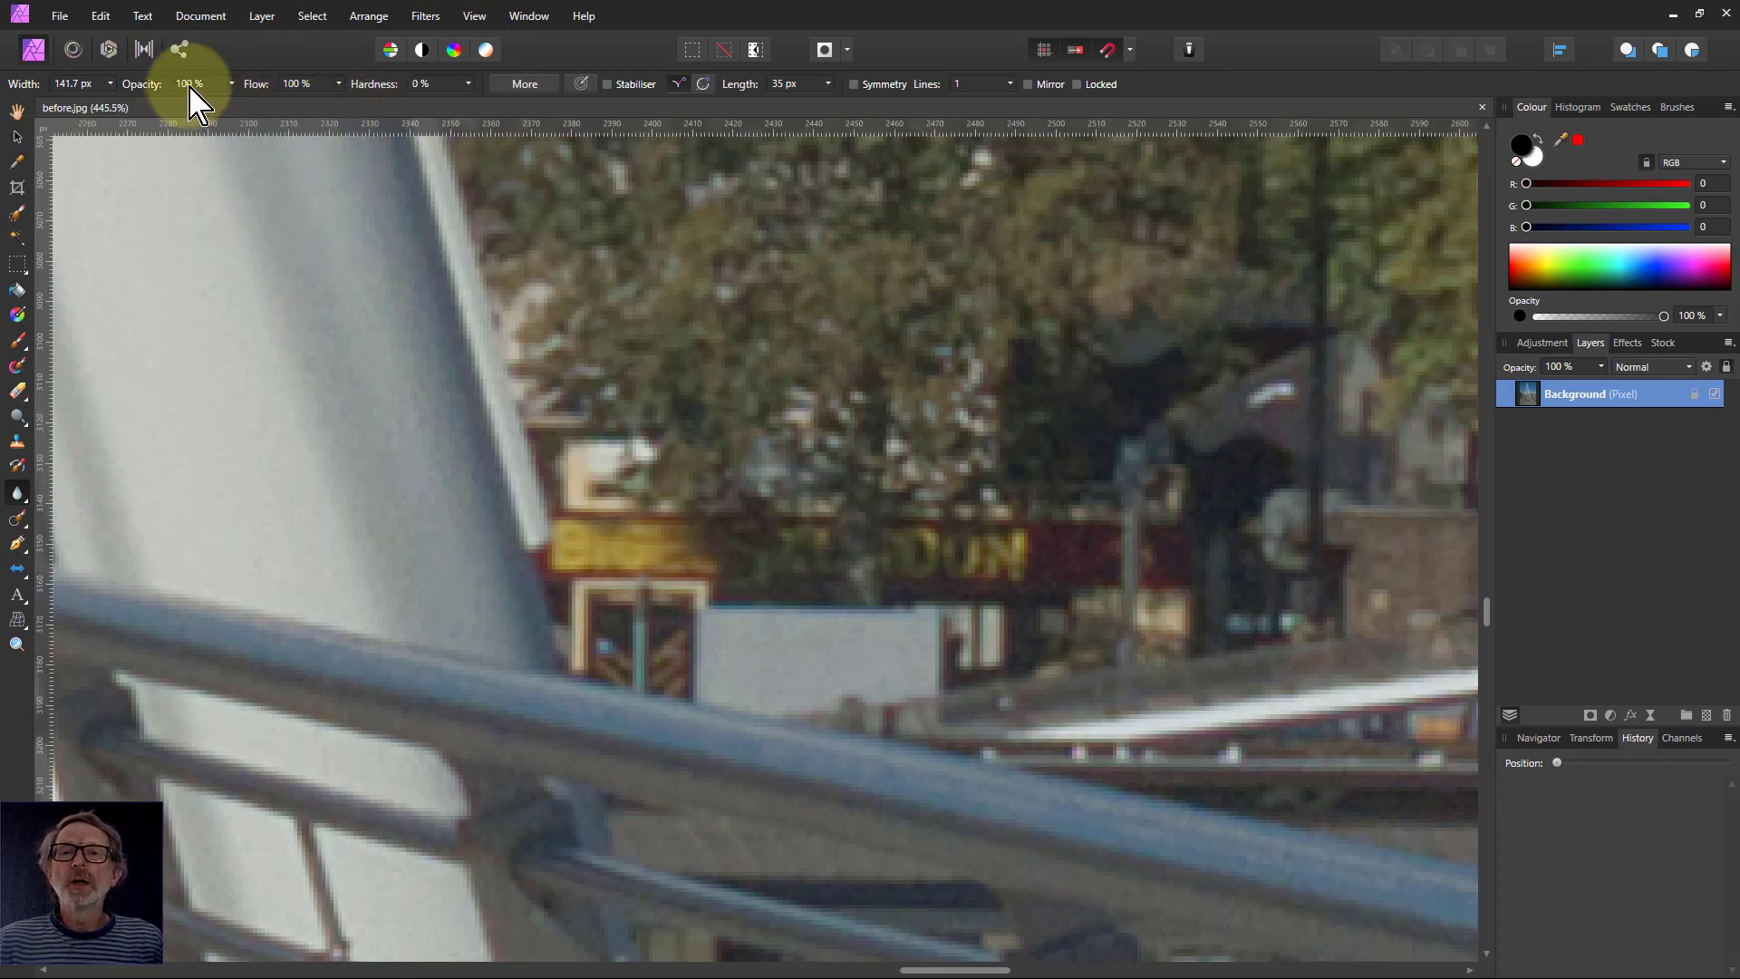
{"action": "mouse_move", "coordinate": [594, 472]}
{"action": "left_mouse_down"}
{"action": "mouse_move", "coordinate": [671, 571]}
{"action": "mouse_move", "coordinate": [696, 572]}
{"action": "left_mouse_up"}
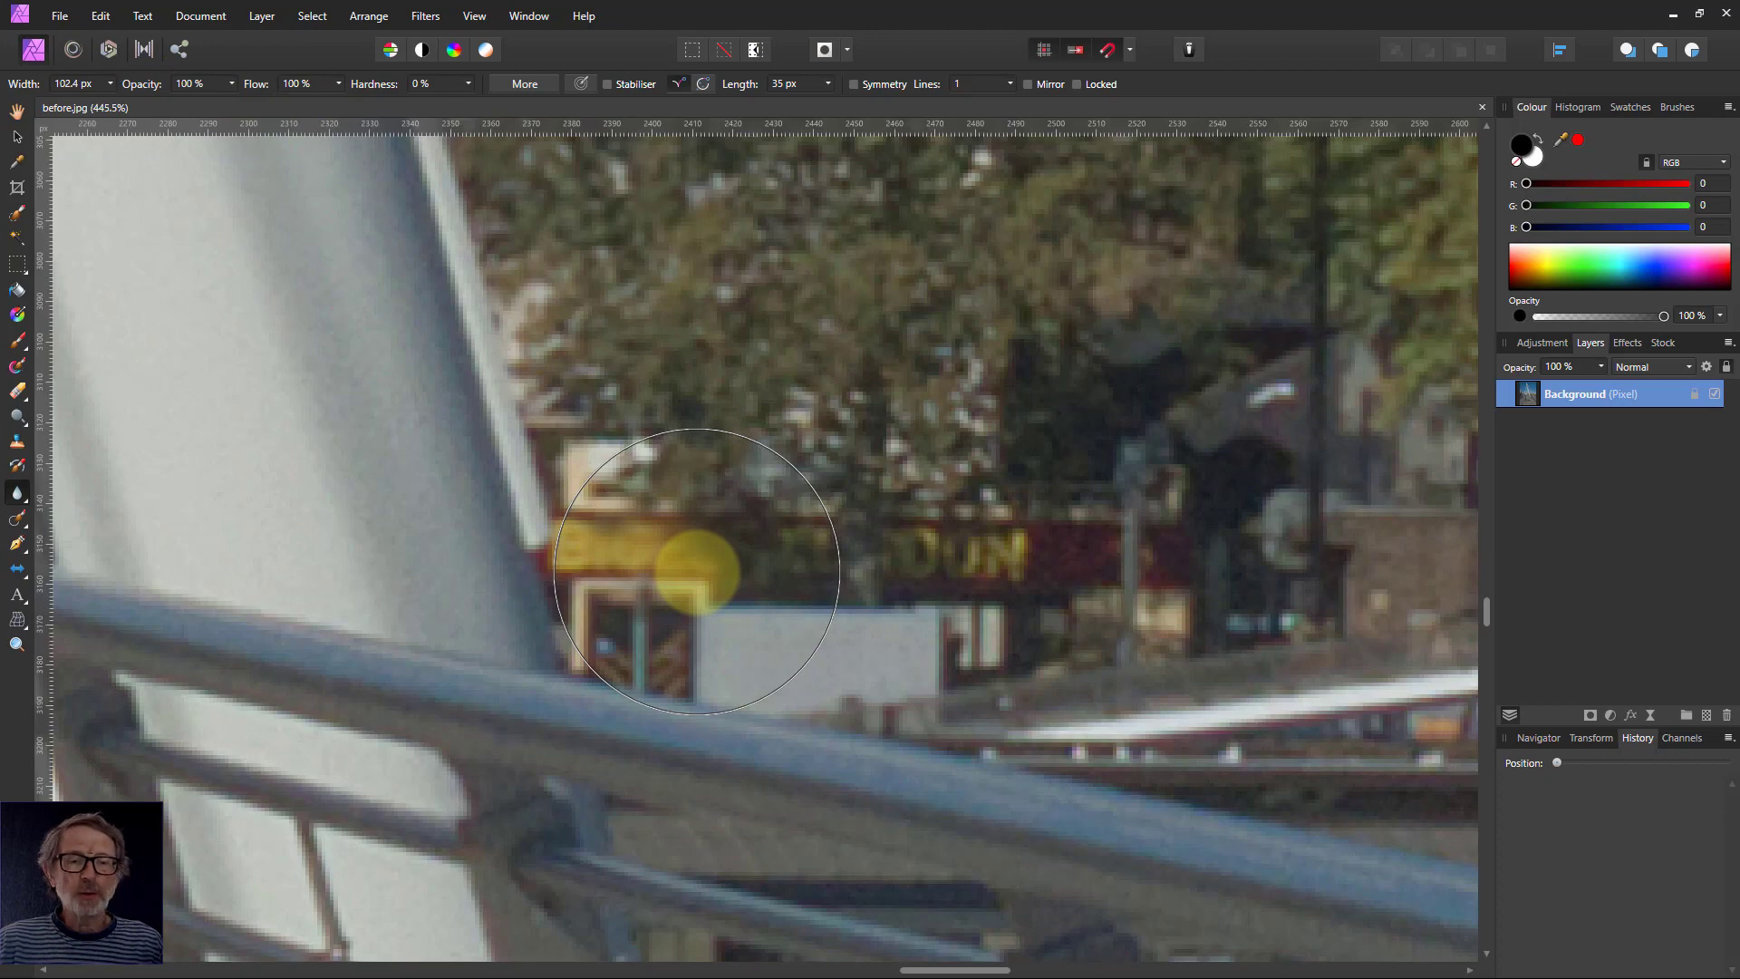
{"action": "key", "text": "ctrl+z"}
{"action": "key", "text": "bracketleft"}
{"action": "key", "text": "bracketleft"}
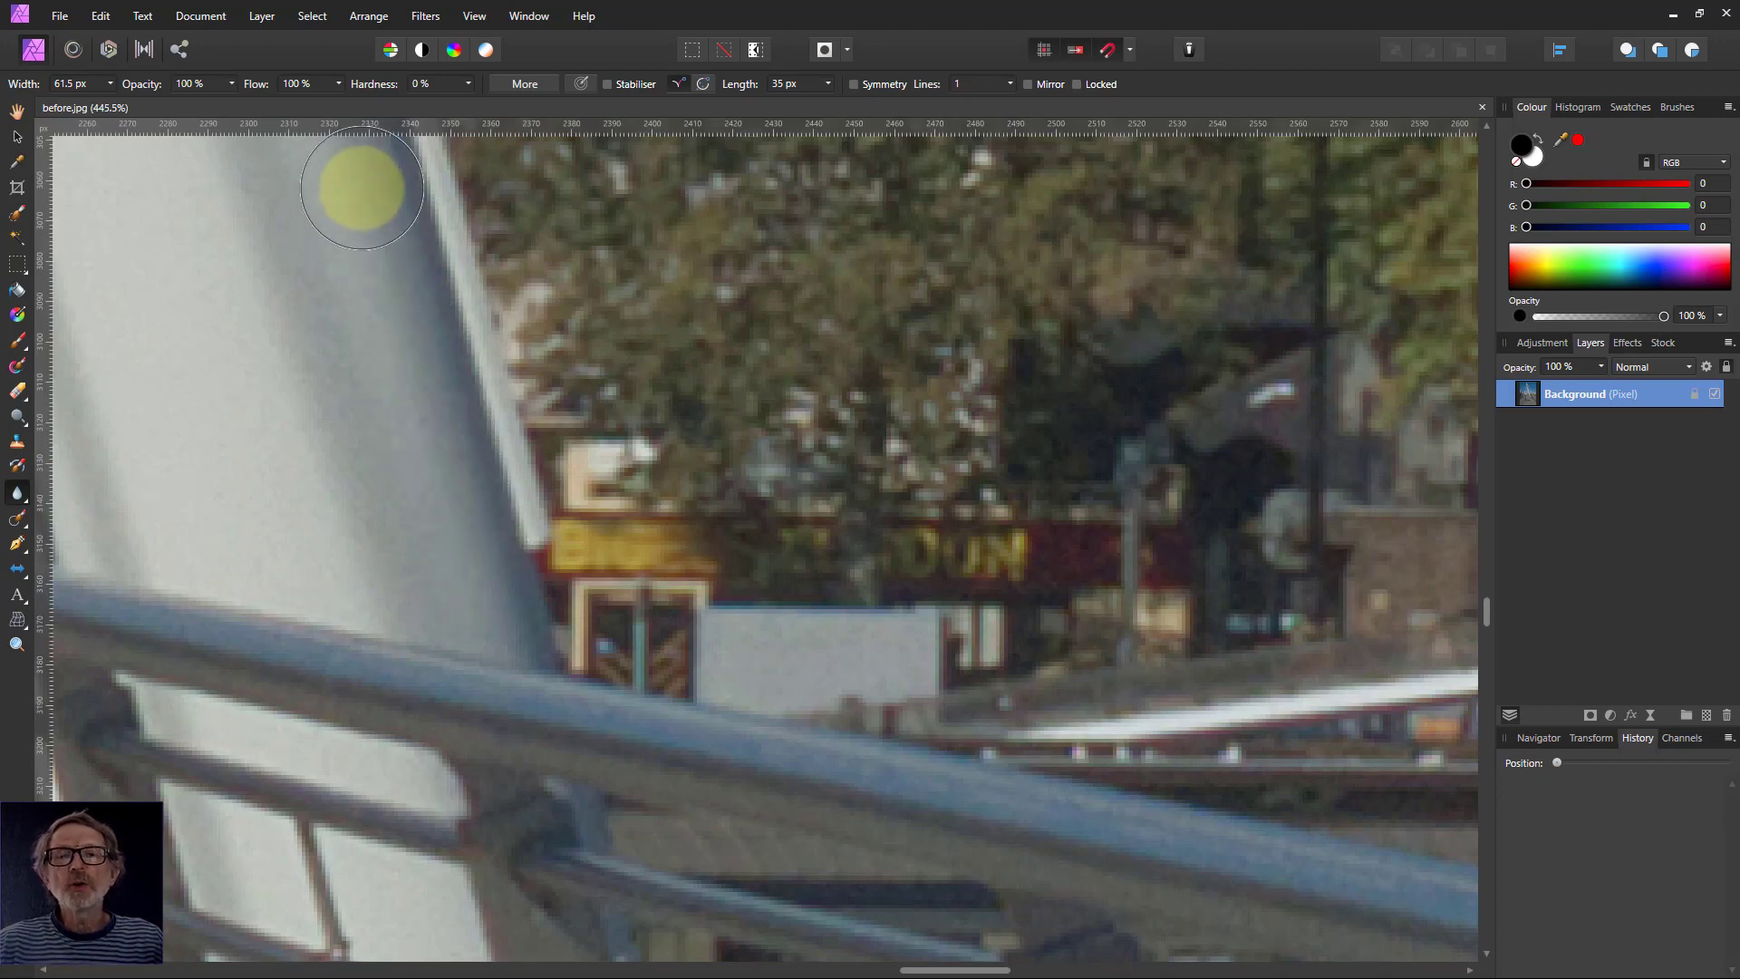
- Paint three blur strokes along the pillar edge and the railing
{"action": "mouse_move", "coordinate": [361, 187]}
{"action": "left_mouse_down"}
{"action": "mouse_move", "coordinate": [387, 358]}
{"action": "mouse_move", "coordinate": [481, 602]}
{"action": "mouse_move", "coordinate": [306, 209]}
{"action": "left_mouse_up"}
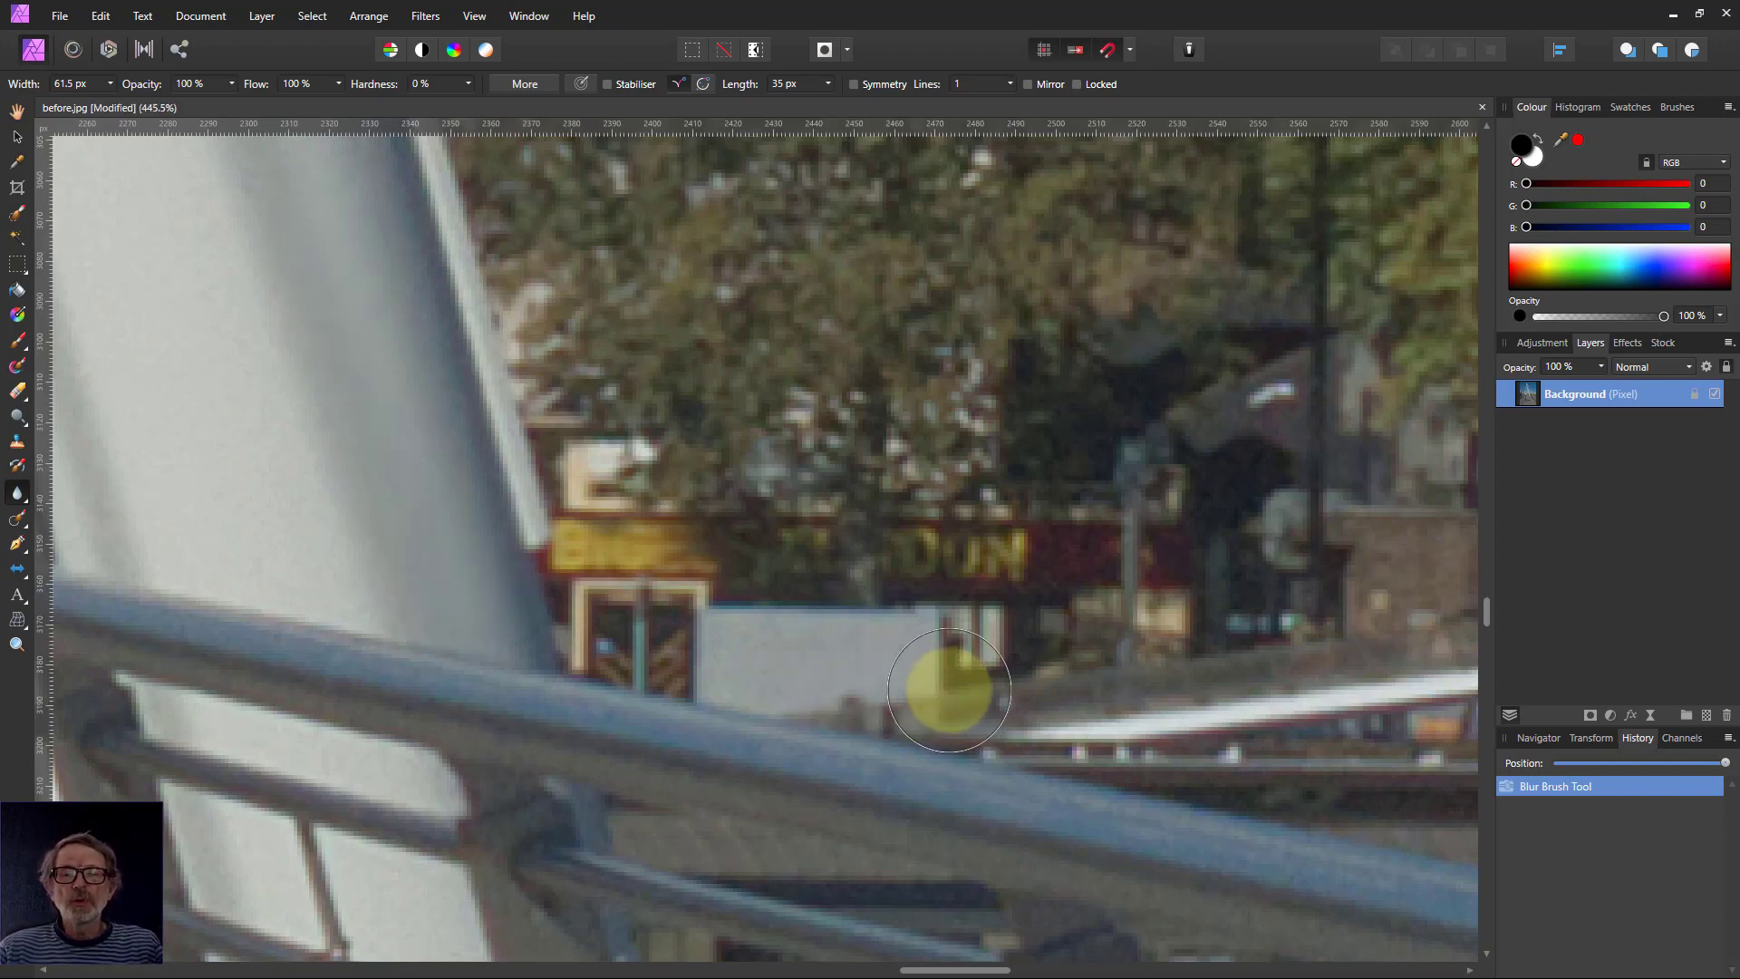
{"action": "mouse_move", "coordinate": [706, 790]}
{"action": "left_mouse_down"}
{"action": "mouse_move", "coordinate": [848, 750]}
{"action": "mouse_move", "coordinate": [595, 707]}
{"action": "left_mouse_up"}
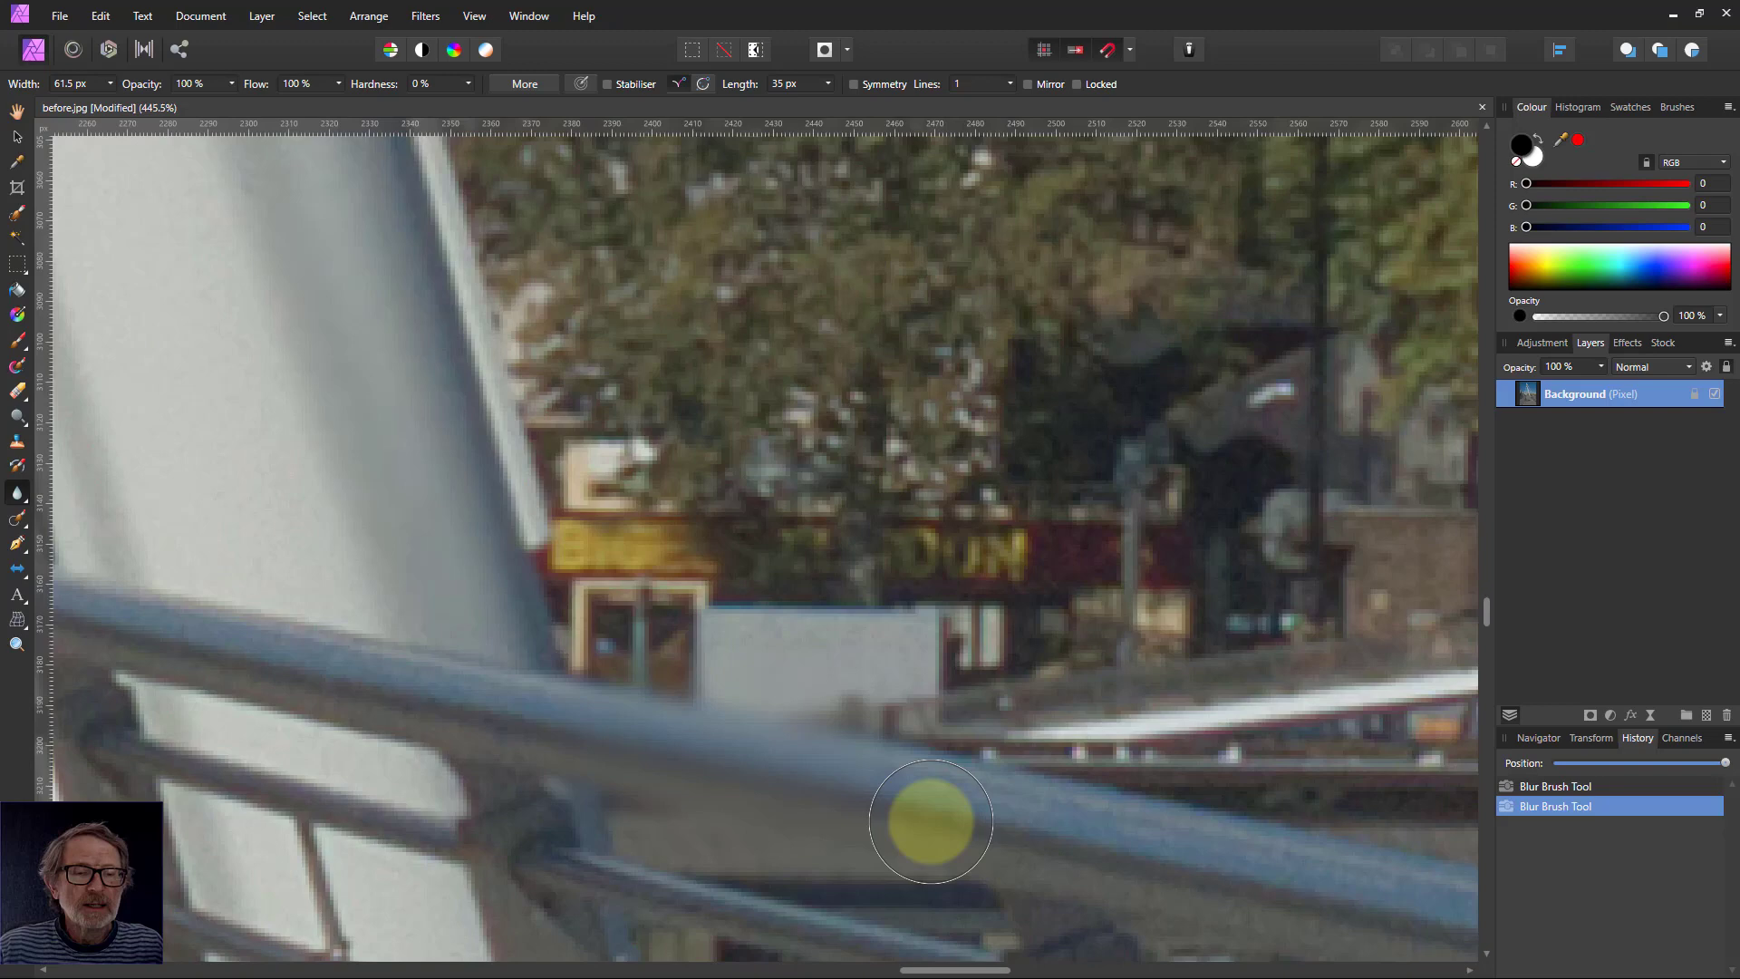
{"action": "left_click_drag", "start_coordinate": [925, 819], "coordinate": [819, 680]}
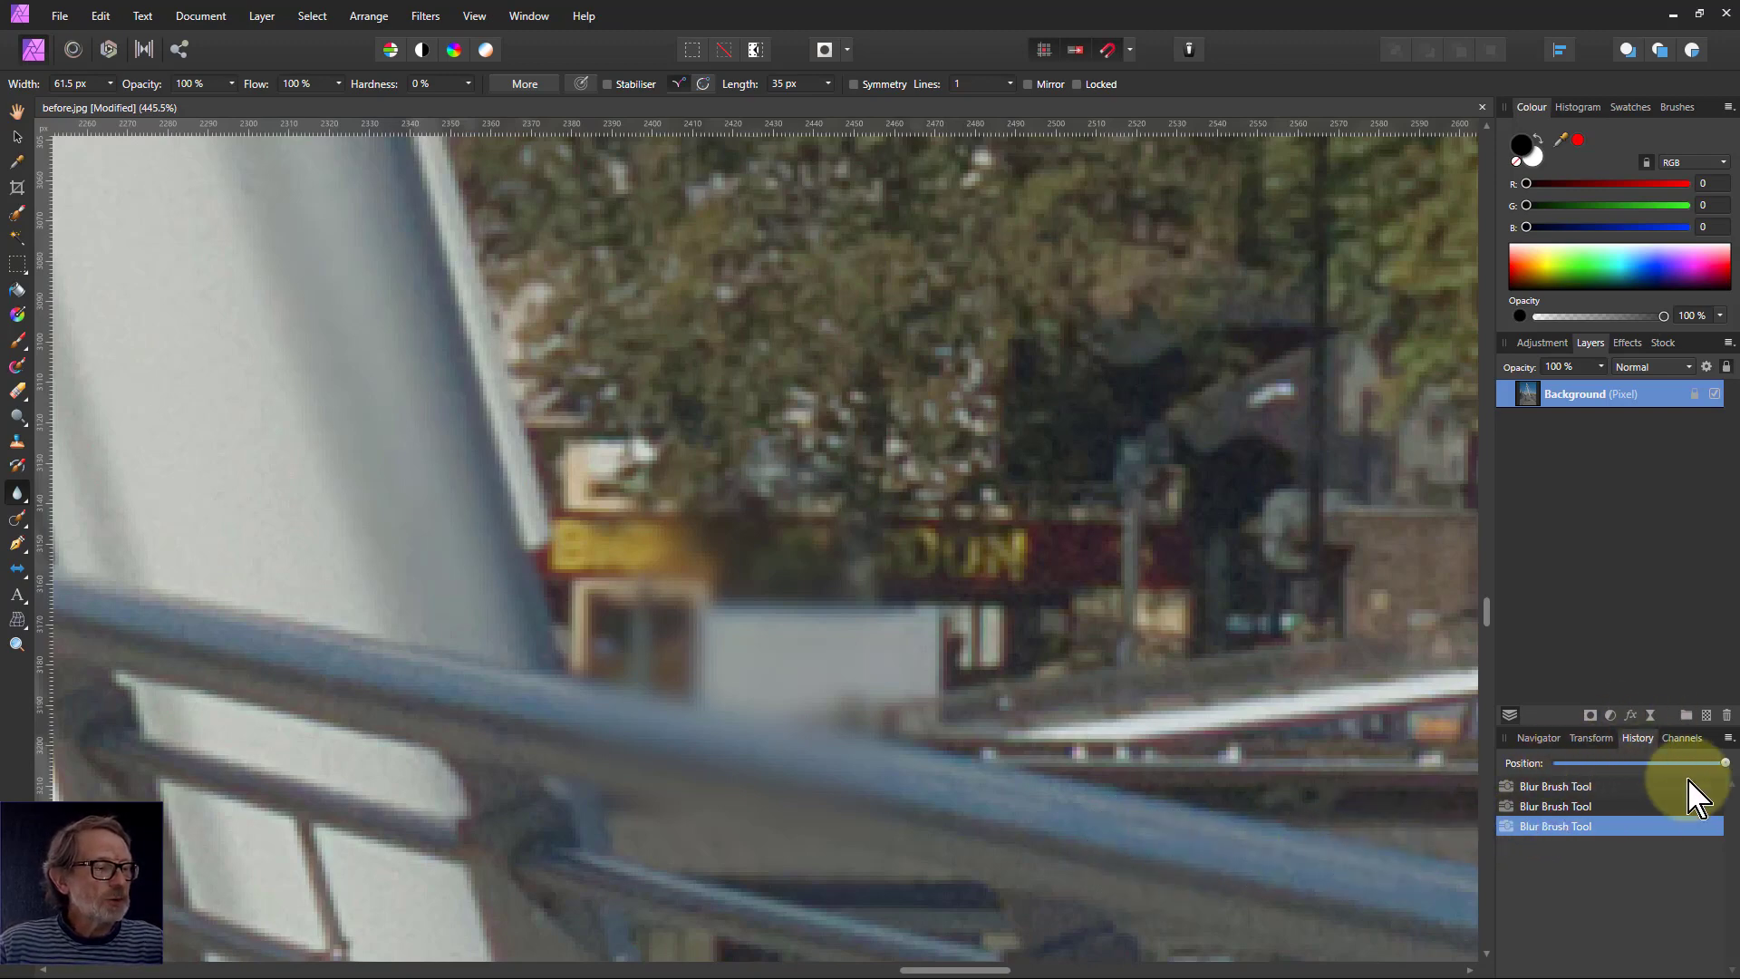
- Roll back the earlier blur, then paint five gentle 20% blur strokes on the railing and pillar edge
{"action": "left_click_drag", "start_coordinate": [1727, 763], "coordinate": [1550, 785]}
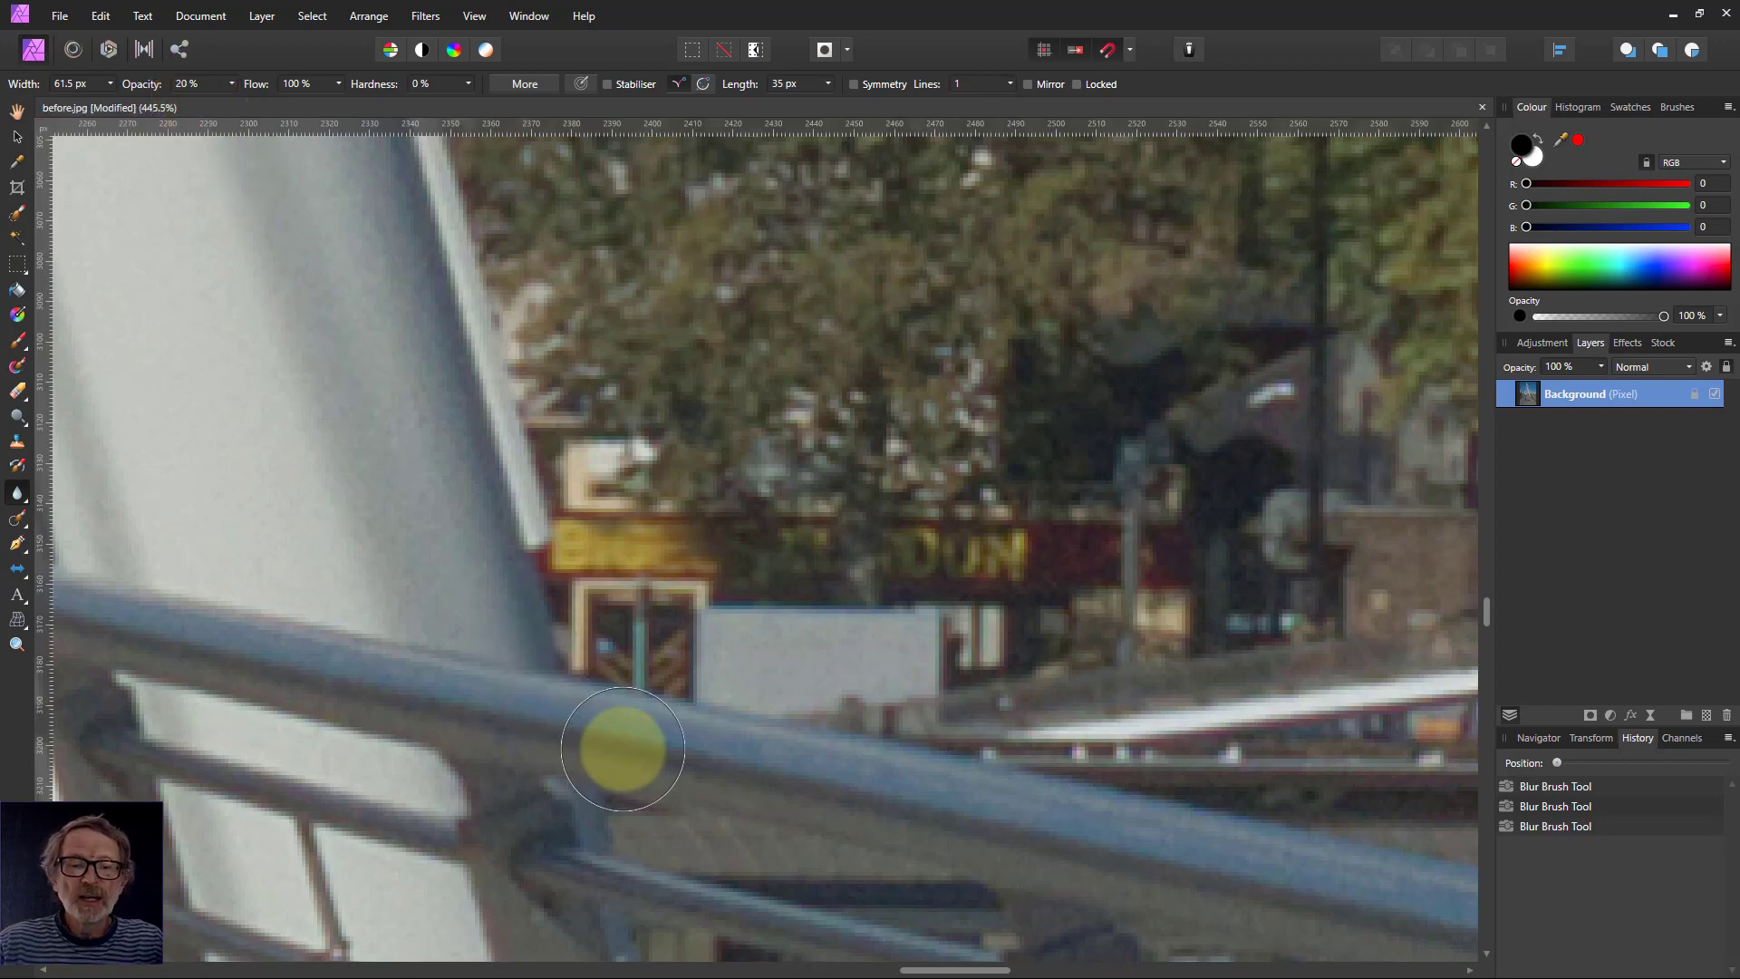
{"action": "mouse_move", "coordinate": [624, 748]}
{"action": "left_mouse_down"}
{"action": "mouse_move", "coordinate": [549, 743]}
{"action": "mouse_move", "coordinate": [575, 726]}
{"action": "mouse_move", "coordinate": [560, 726]}
{"action": "left_mouse_up"}
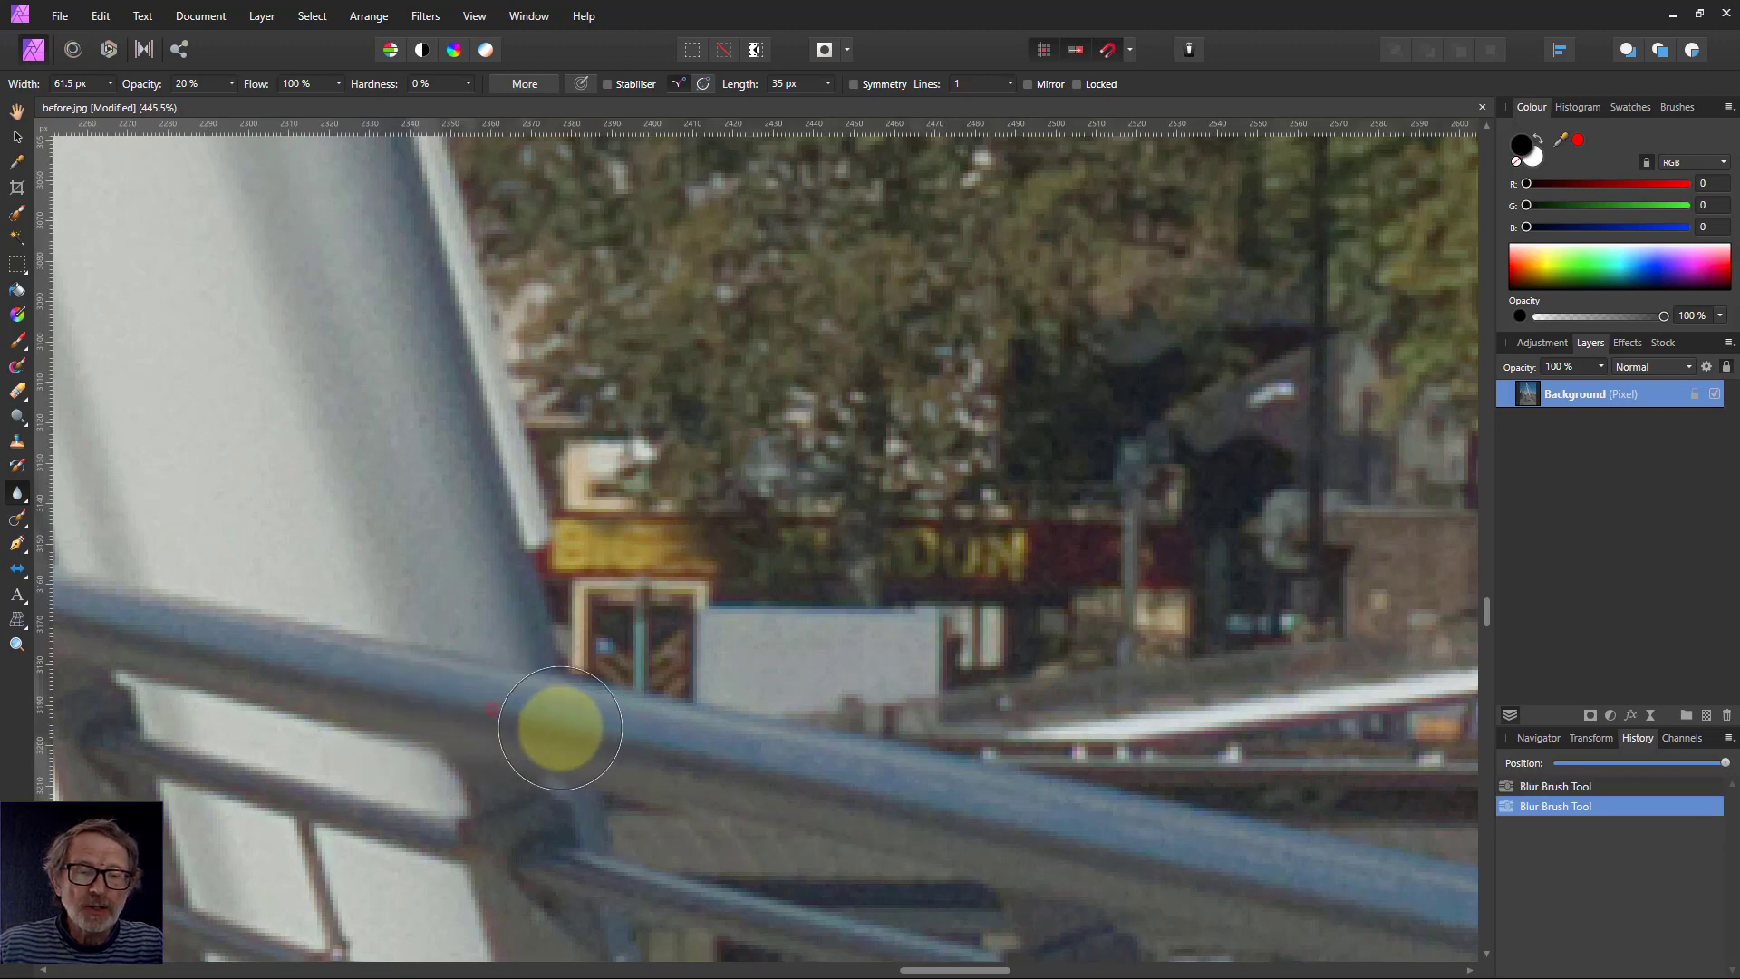
{"action": "left_click_drag", "start_coordinate": [714, 771], "coordinate": [952, 804]}
{"action": "left_click_drag", "start_coordinate": [739, 762], "coordinate": [1010, 862]}
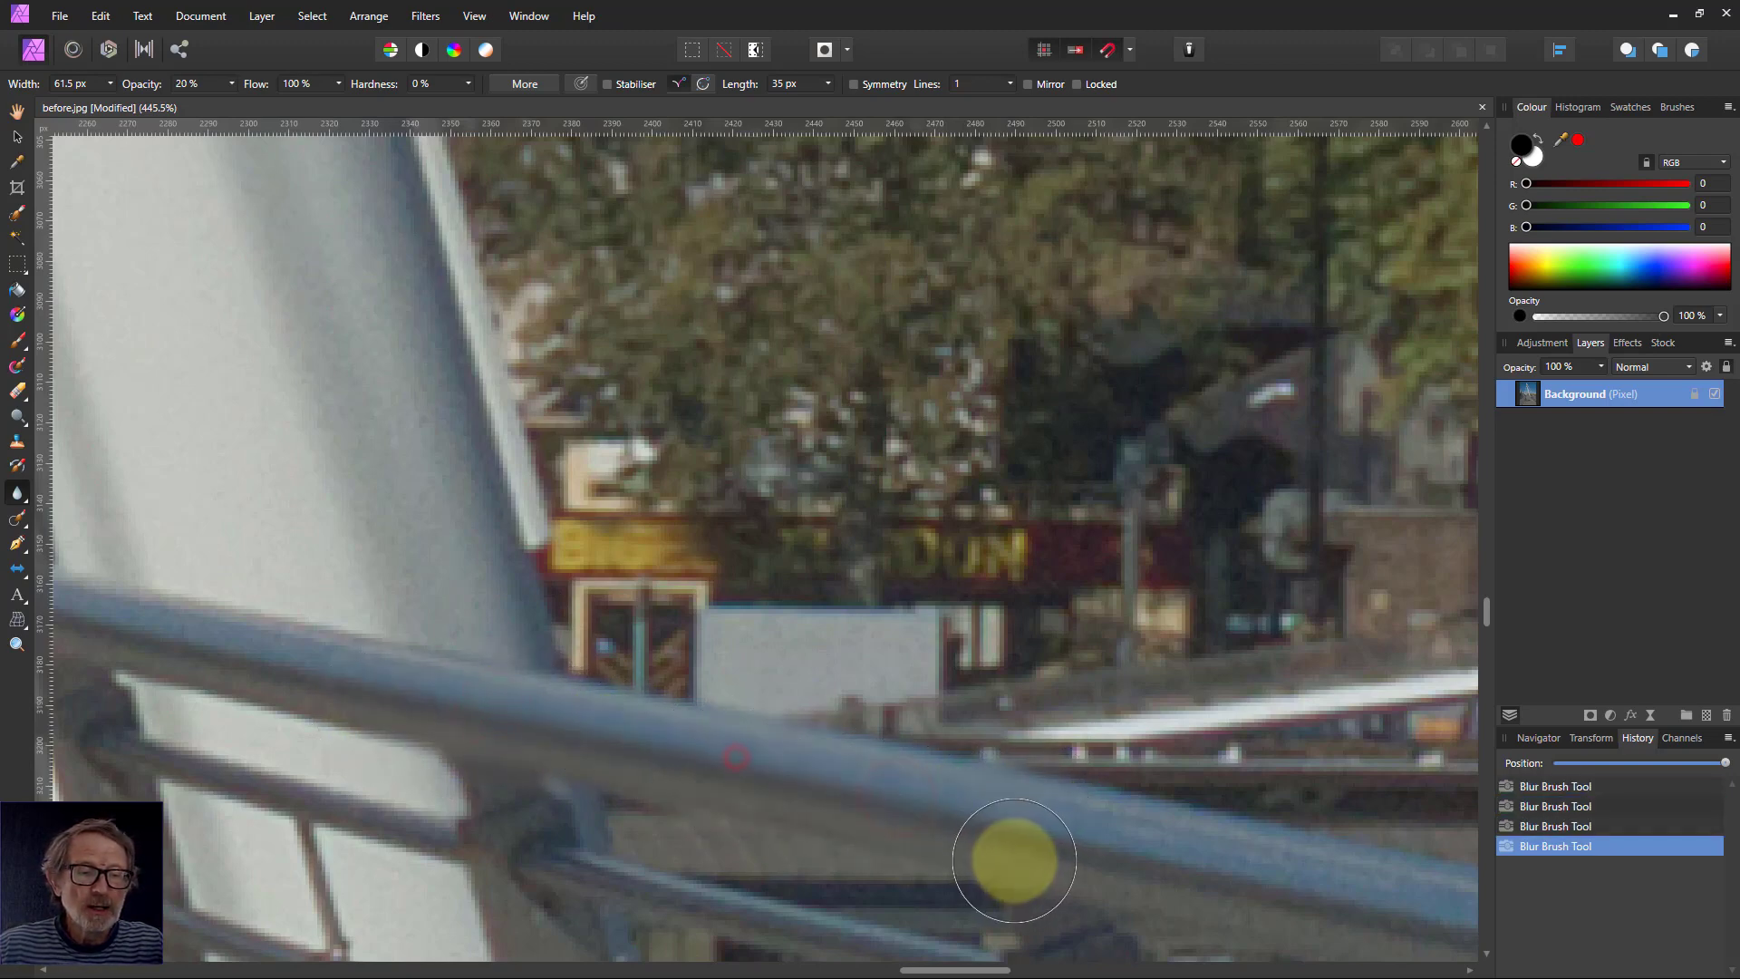
{"action": "left_click_drag", "start_coordinate": [435, 520], "coordinate": [500, 605]}
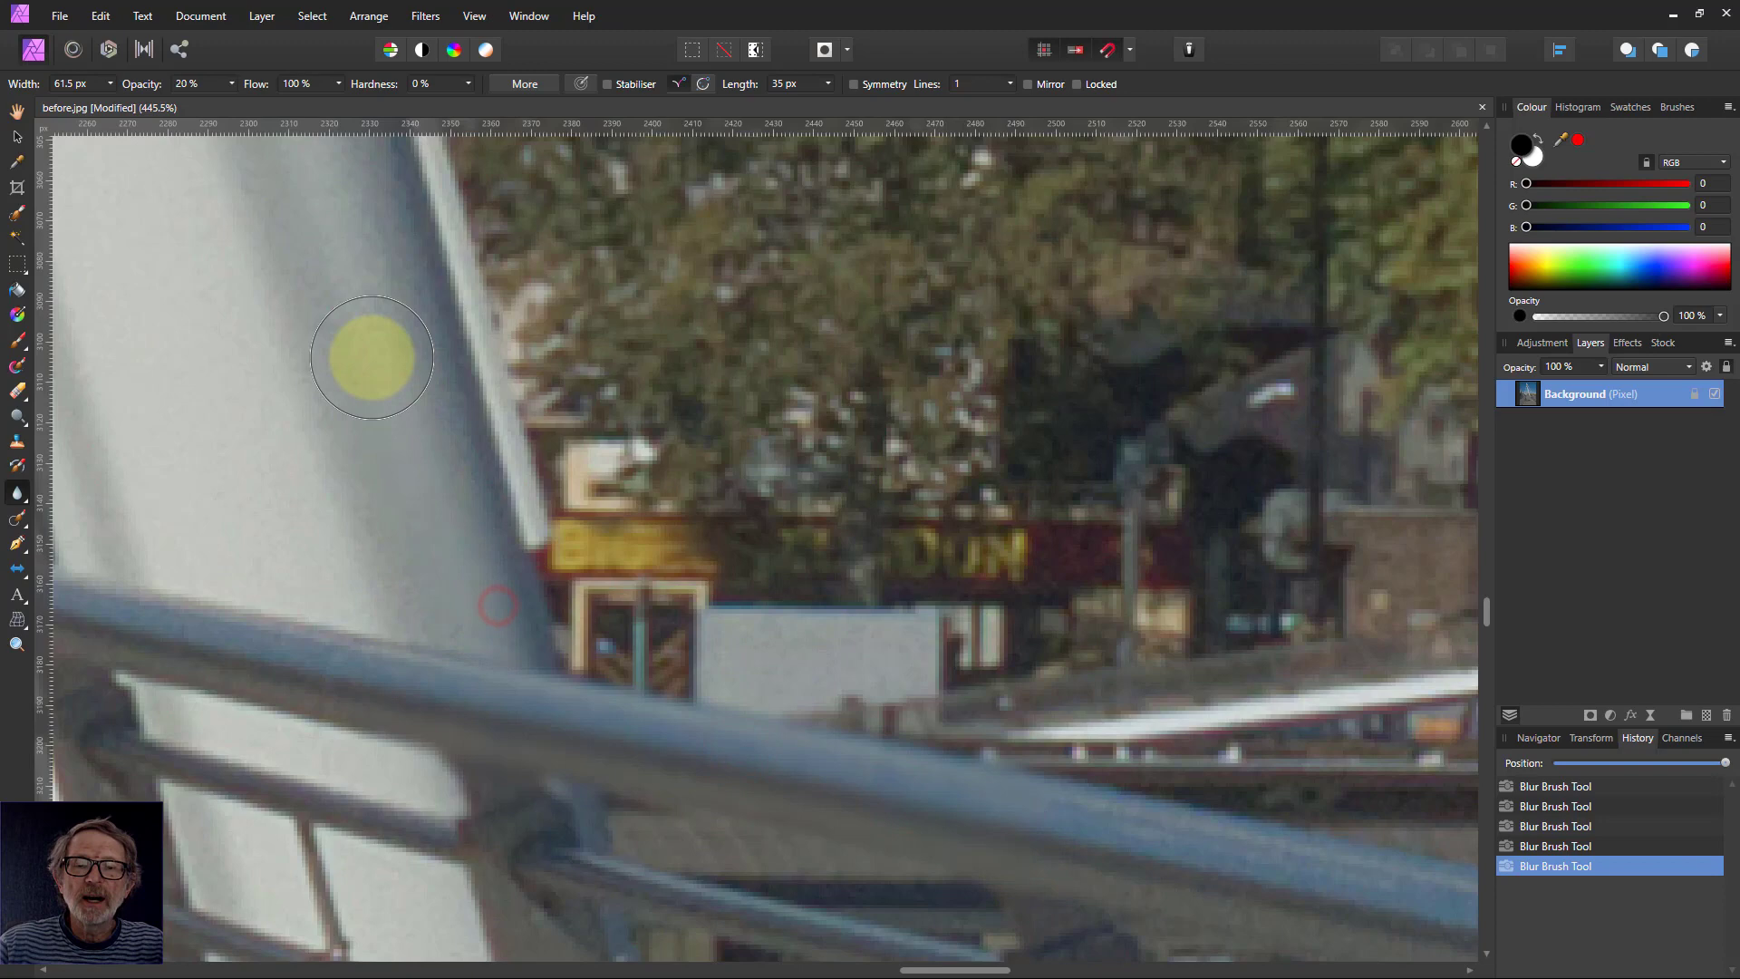
{"action": "mouse_move", "coordinate": [443, 490]}
{"action": "left_mouse_down"}
{"action": "mouse_move", "coordinate": [441, 555]}
{"action": "mouse_move", "coordinate": [356, 425]}
{"action": "mouse_move", "coordinate": [263, 155]}
{"action": "mouse_move", "coordinate": [394, 275]}
{"action": "left_mouse_up"}
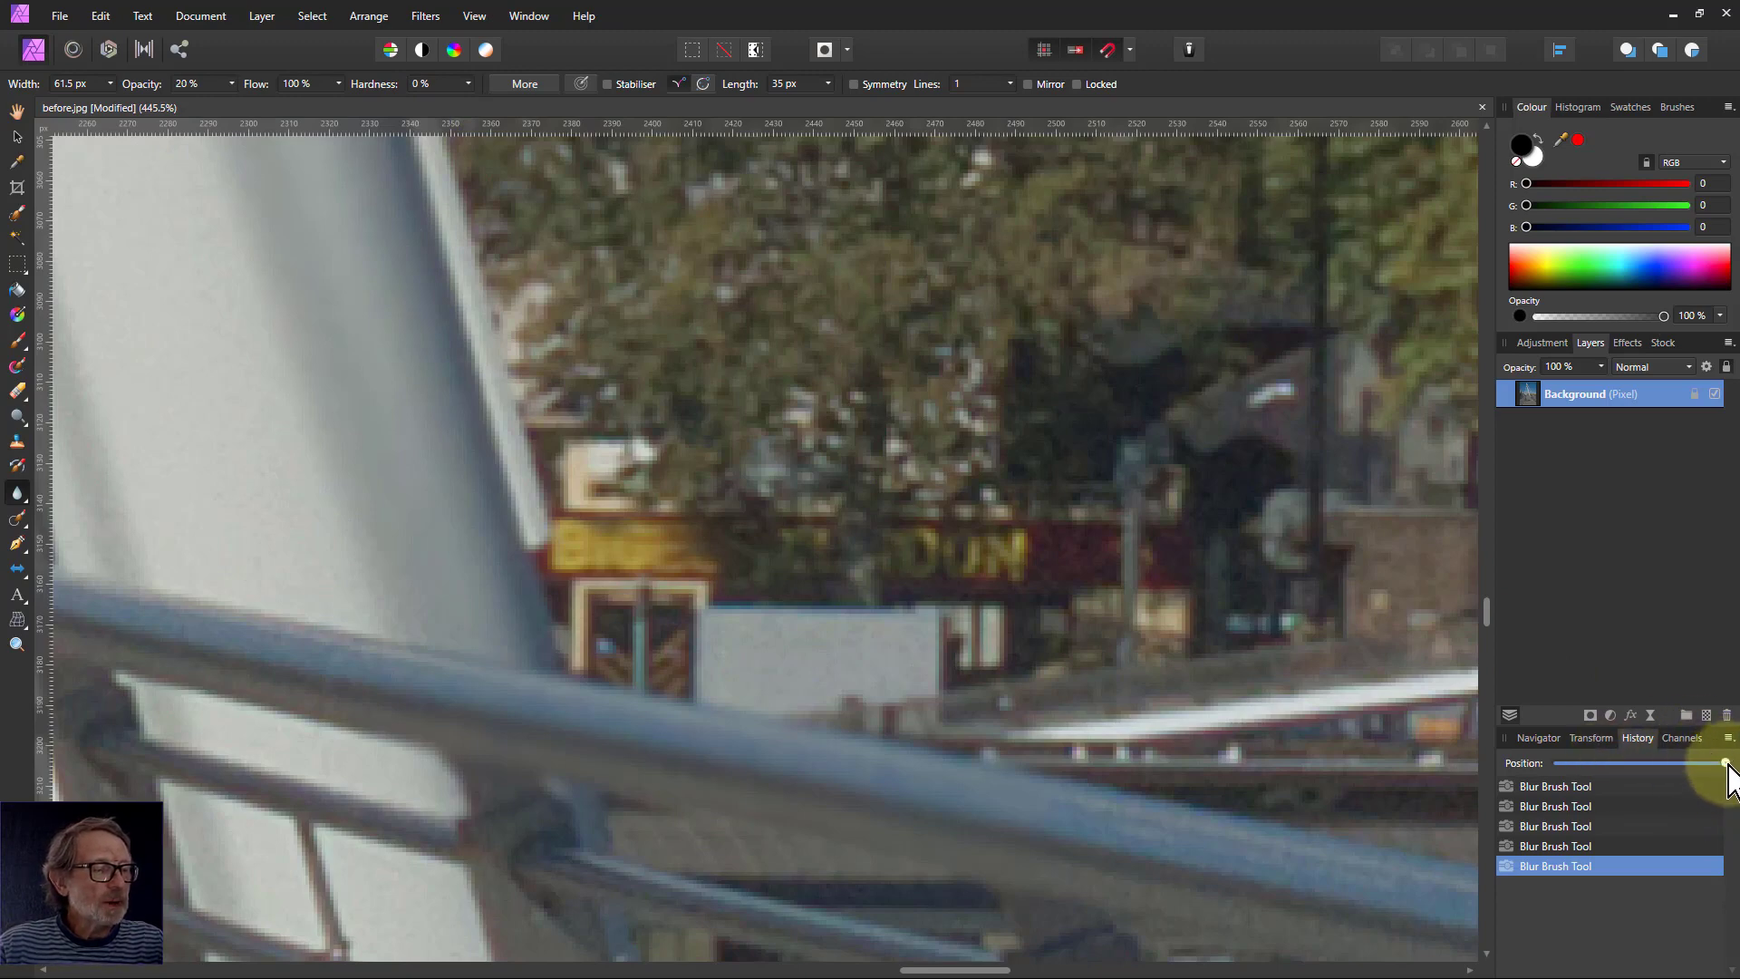
- Undo the blur strokes via History and switch to the Sharpen Brush in Clarity mode
{"action": "left_click", "coordinate": [1559, 765]}
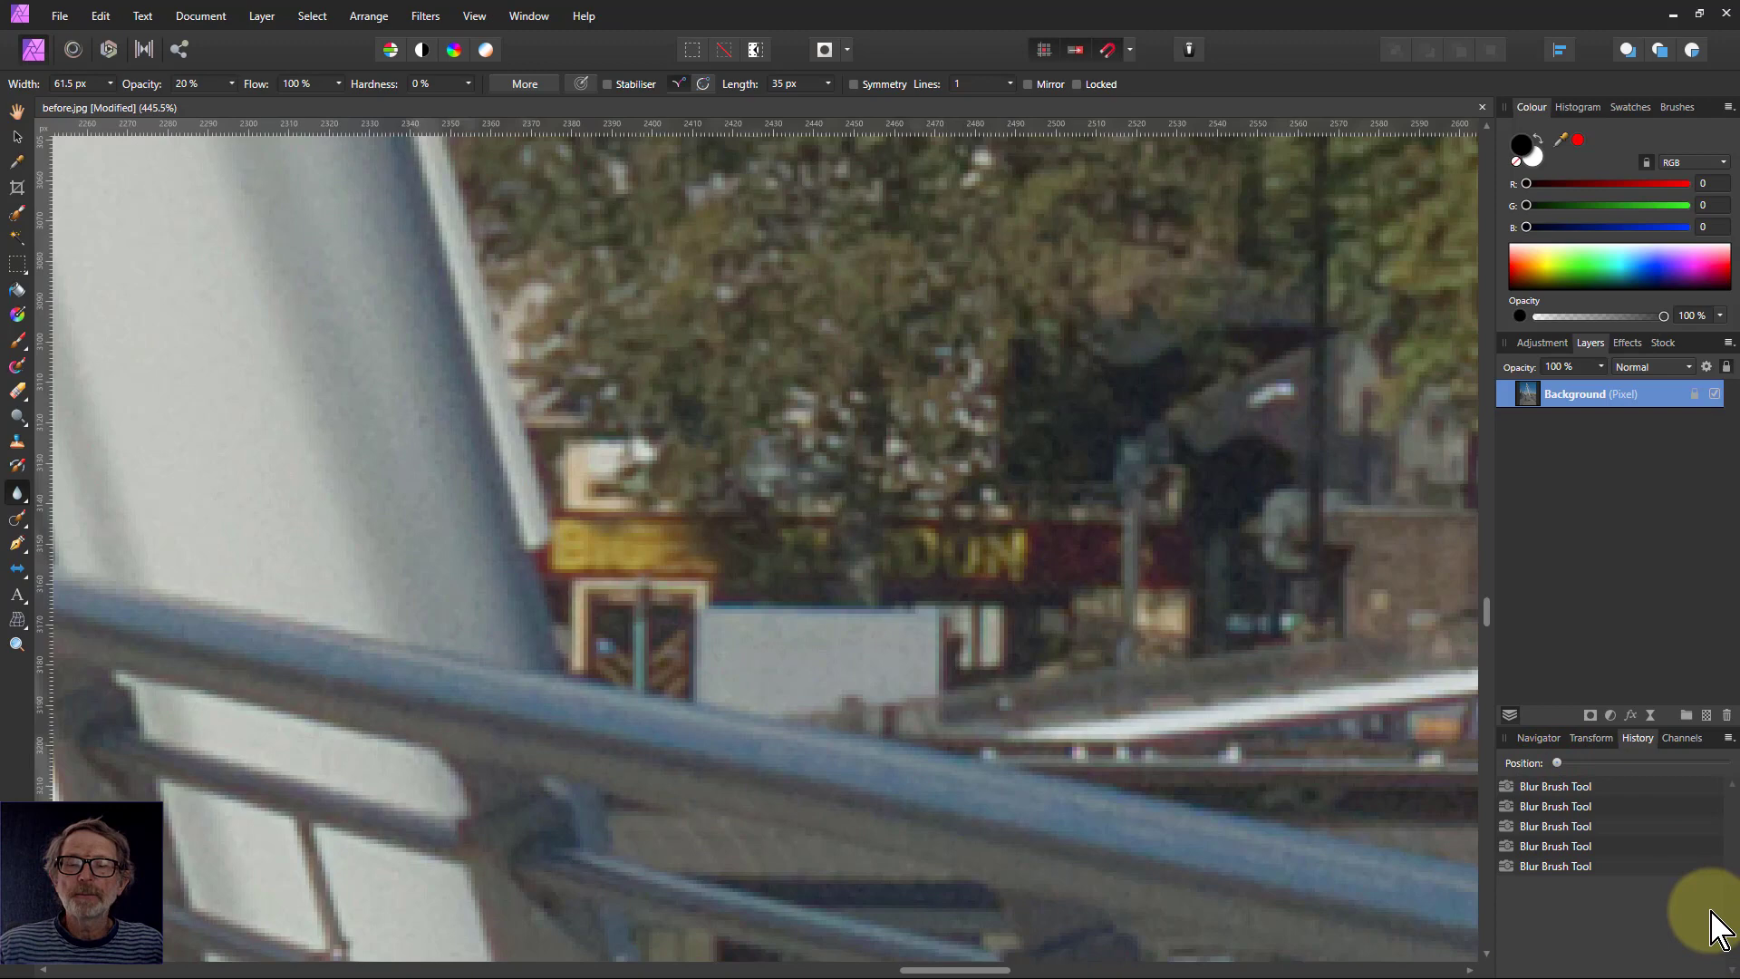
{"action": "left_click", "coordinate": [21, 500]}
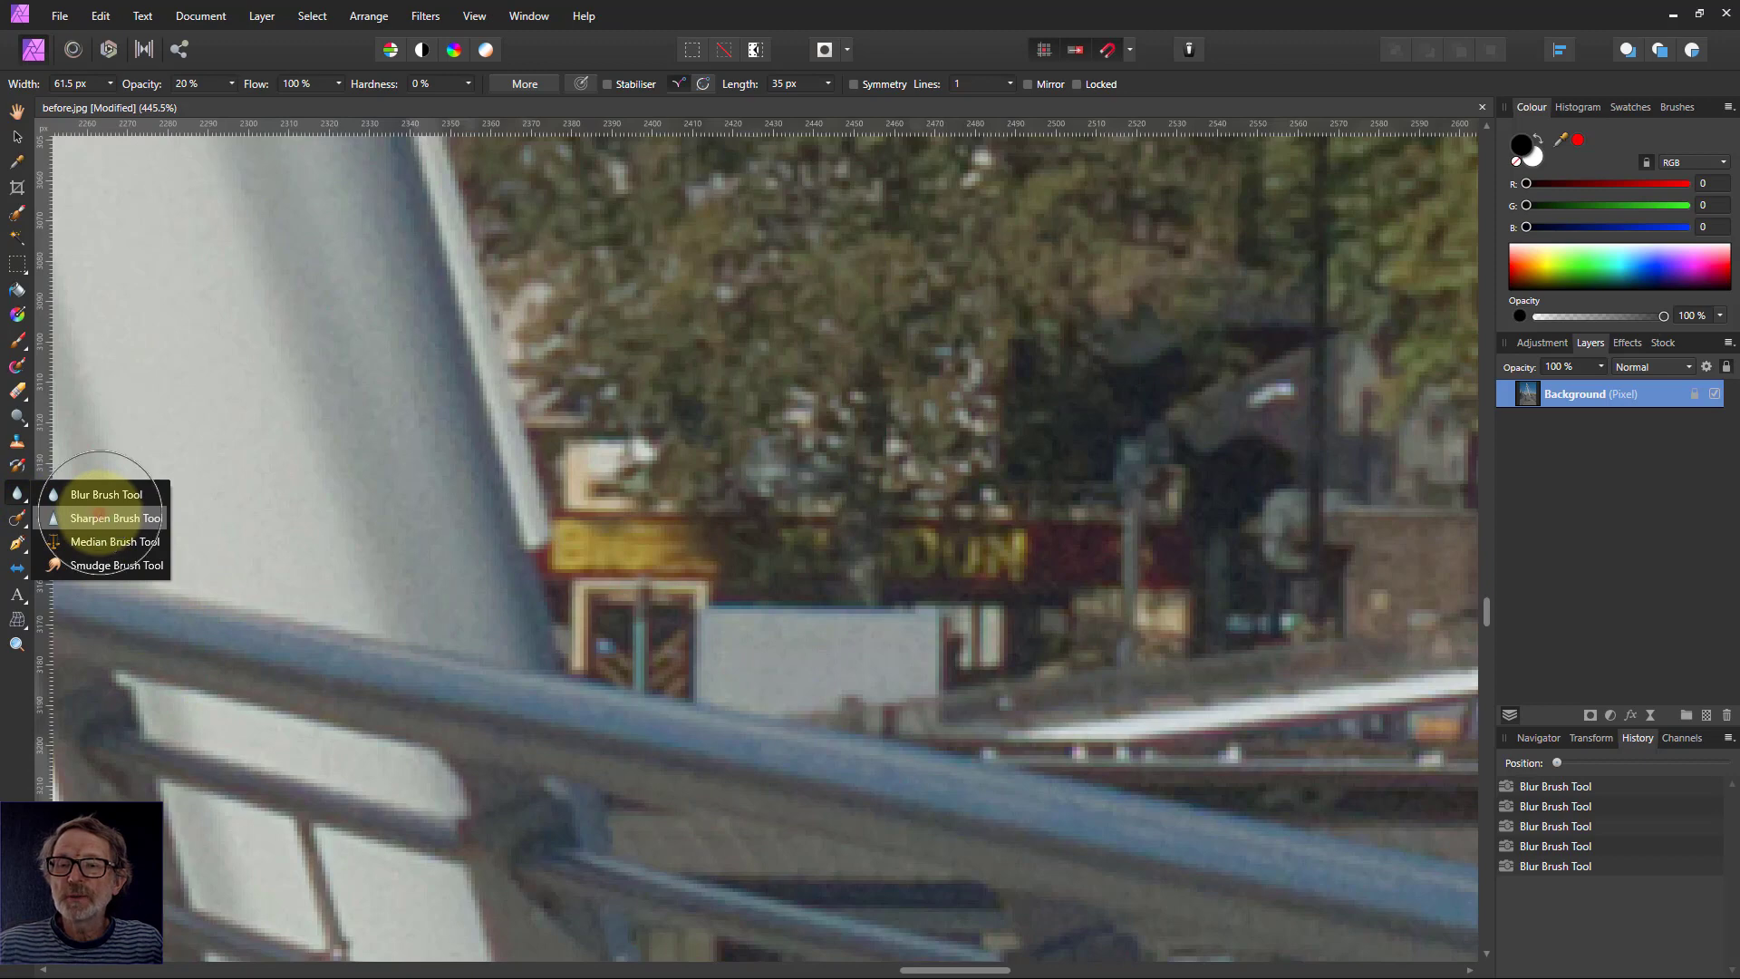
{"action": "left_click", "coordinate": [100, 517]}
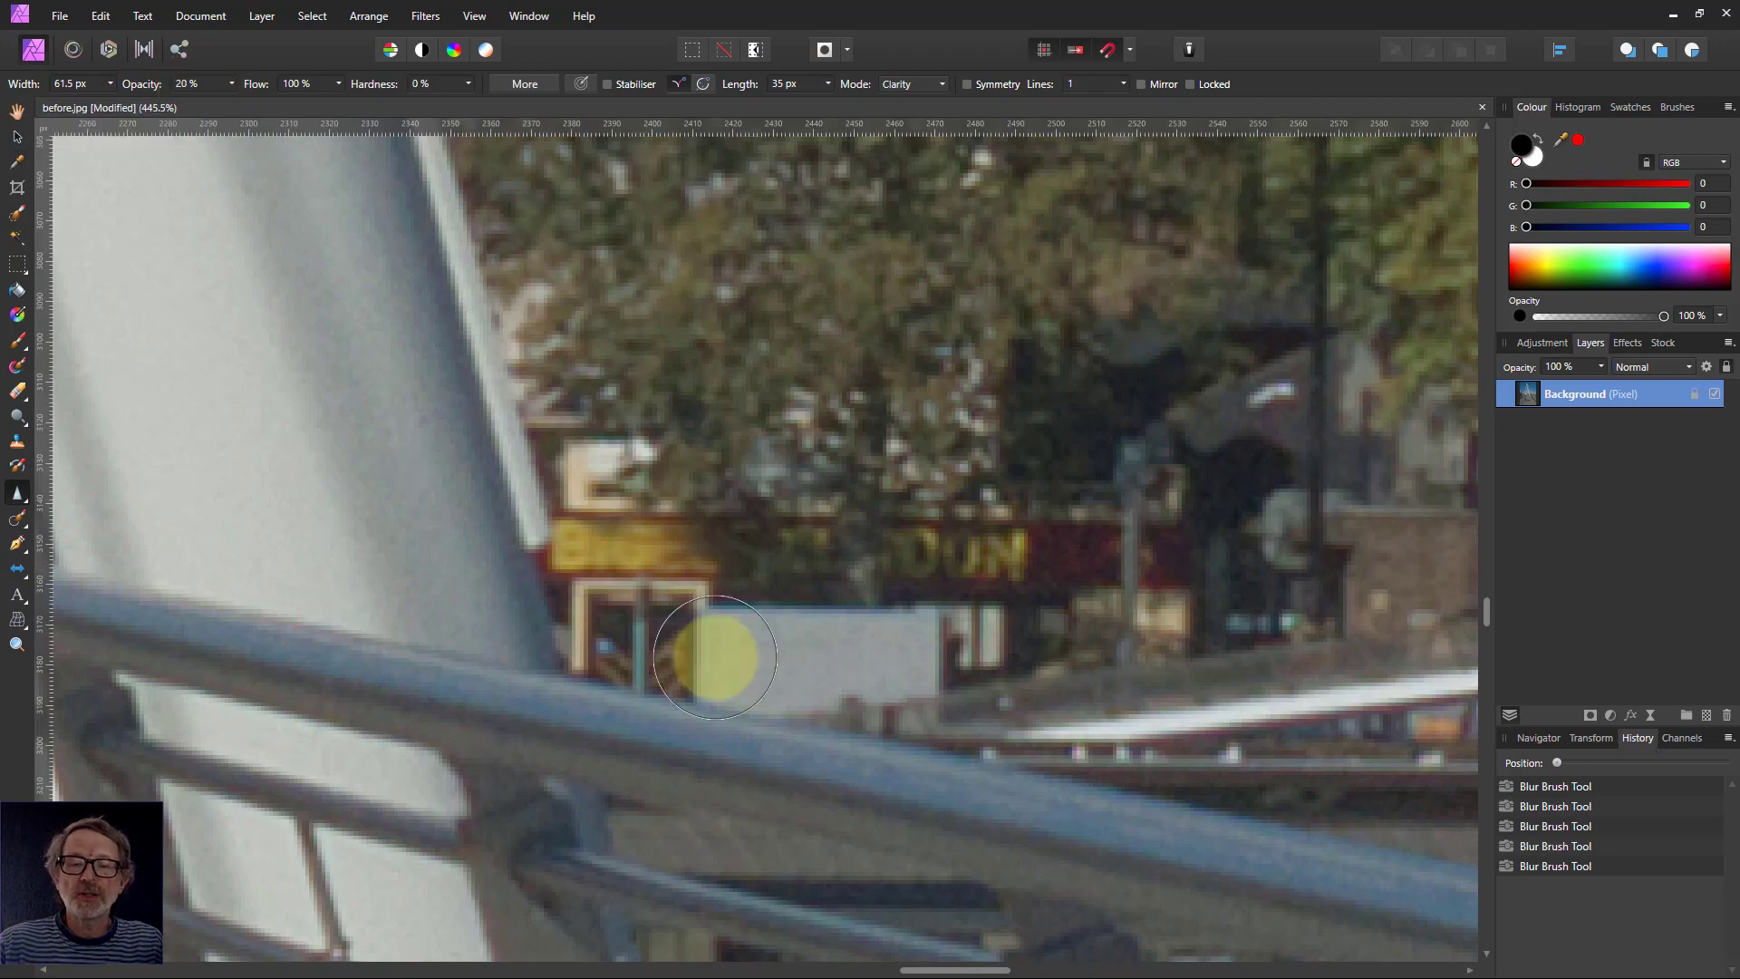
- Sharpen the sign's doorway and the railing with four strokes at 20% opacity
{"action": "mouse_move", "coordinate": [773, 765]}
{"action": "left_mouse_down"}
{"action": "mouse_move", "coordinate": [393, 741]}
{"action": "mouse_move", "coordinate": [789, 758]}
{"action": "mouse_move", "coordinate": [449, 696]}
{"action": "left_mouse_up"}
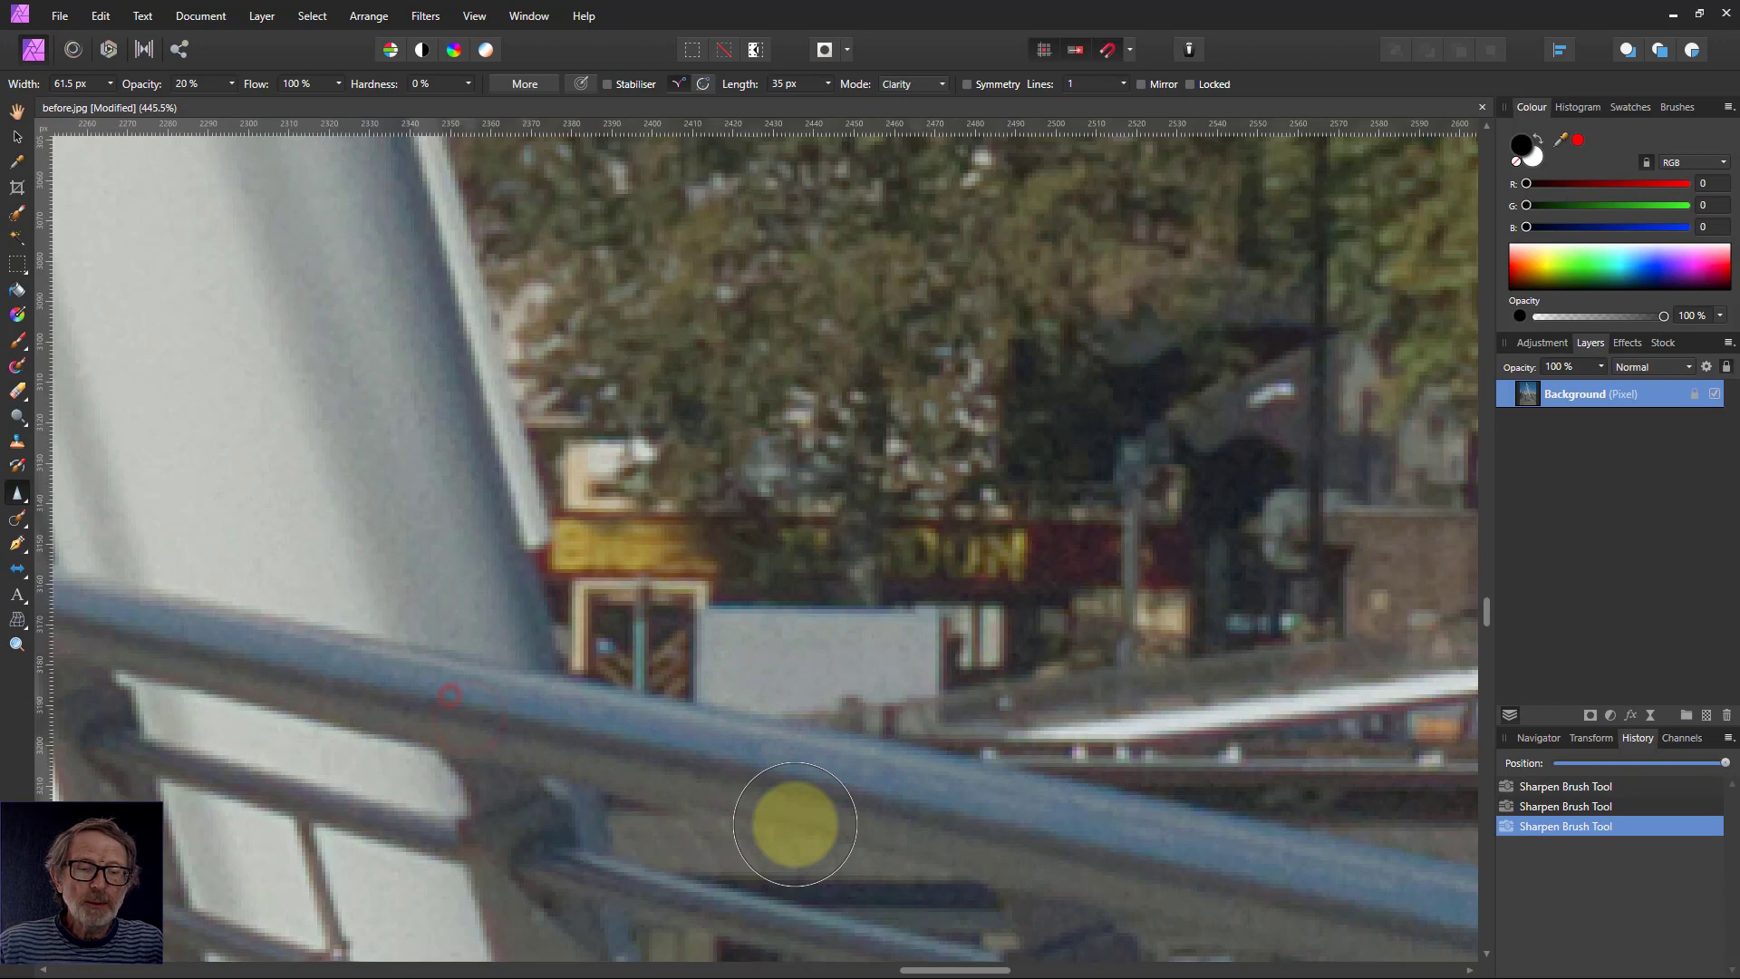
{"action": "left_click_drag", "start_coordinate": [761, 698], "coordinate": [547, 763]}
{"action": "left_click_drag", "start_coordinate": [714, 825], "coordinate": [625, 639]}
{"action": "left_click_drag", "start_coordinate": [671, 821], "coordinate": [666, 679]}
- Raise the sharpen opacity to 100% and oversharpen the railing and sign doorway
{"action": "left_click", "coordinate": [232, 84]}
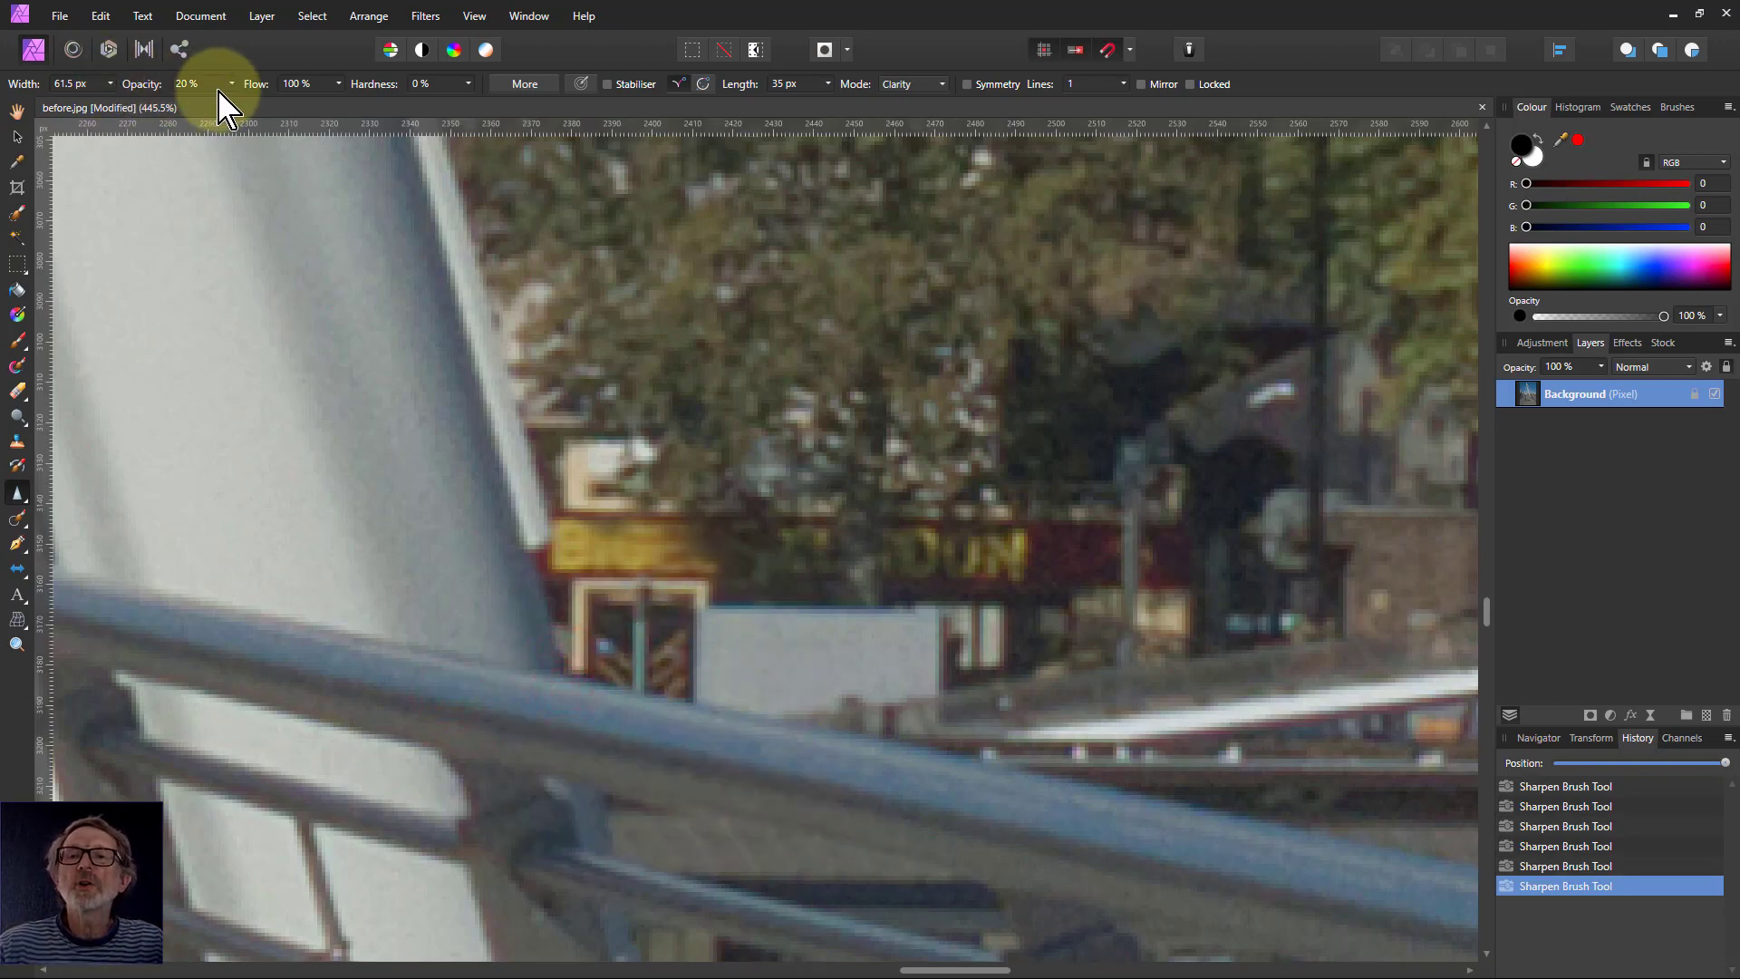
{"action": "left_click", "coordinate": [241, 109]}
{"action": "mouse_move", "coordinate": [626, 752]}
{"action": "left_mouse_down"}
{"action": "mouse_move", "coordinate": [622, 672]}
{"action": "mouse_move", "coordinate": [646, 636]}
{"action": "left_mouse_up"}
{"action": "mouse_move", "coordinate": [680, 808]}
{"action": "left_mouse_down"}
{"action": "mouse_move", "coordinate": [563, 789]}
{"action": "mouse_move", "coordinate": [687, 635]}
{"action": "mouse_move", "coordinate": [767, 759]}
{"action": "mouse_move", "coordinate": [738, 760]}
{"action": "left_mouse_up"}
{"action": "mouse_move", "coordinate": [563, 622]}
{"action": "left_mouse_down"}
{"action": "mouse_move", "coordinate": [619, 624]}
{"action": "mouse_move", "coordinate": [688, 756]}
{"action": "mouse_move", "coordinate": [536, 633]}
{"action": "mouse_move", "coordinate": [793, 813]}
{"action": "mouse_move", "coordinate": [632, 643]}
{"action": "mouse_move", "coordinate": [550, 705]}
{"action": "mouse_move", "coordinate": [707, 817]}
{"action": "mouse_move", "coordinate": [662, 622]}
{"action": "mouse_move", "coordinate": [574, 715]}
{"action": "mouse_move", "coordinate": [804, 791]}
{"action": "mouse_move", "coordinate": [1158, 736]}
{"action": "mouse_move", "coordinate": [1166, 719]}
{"action": "mouse_move", "coordinate": [877, 741]}
{"action": "mouse_move", "coordinate": [668, 675]}
{"action": "mouse_move", "coordinate": [549, 665]}
{"action": "mouse_move", "coordinate": [597, 762]}
{"action": "mouse_move", "coordinate": [678, 783]}
{"action": "mouse_move", "coordinate": [743, 689]}
{"action": "left_mouse_up"}
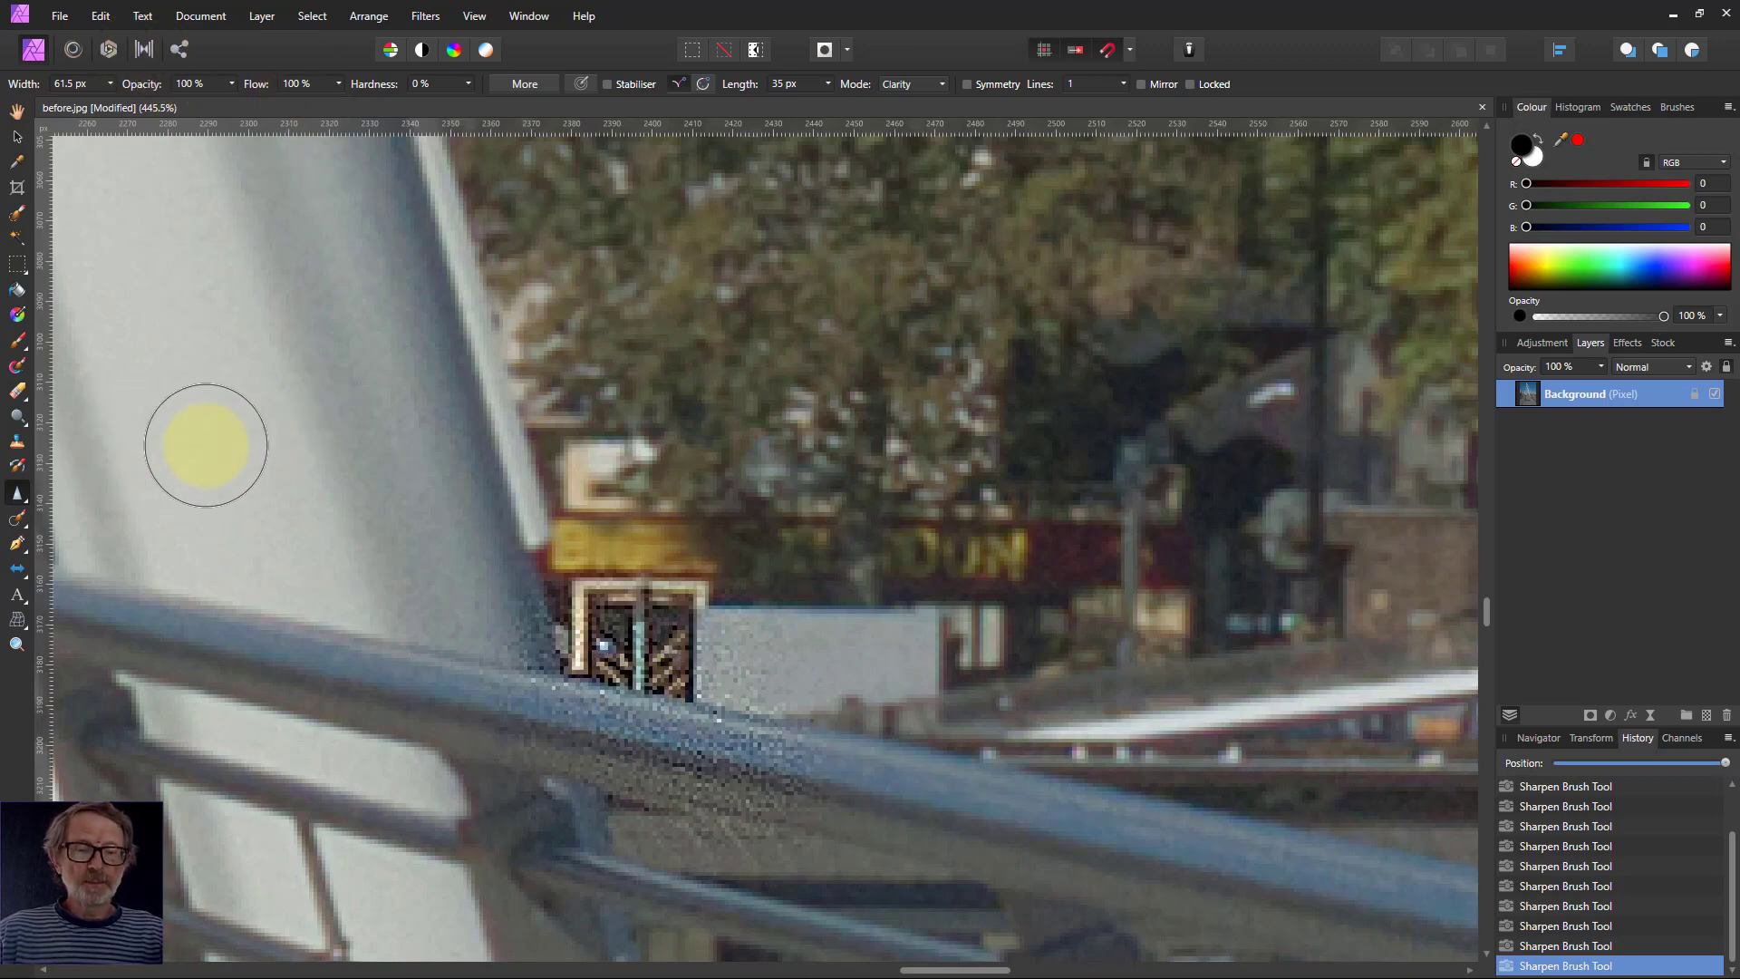
- With the Median Brush, smooth the noisy railing, shop-window area and pole edge
{"action": "left_click", "coordinate": [17, 494]}
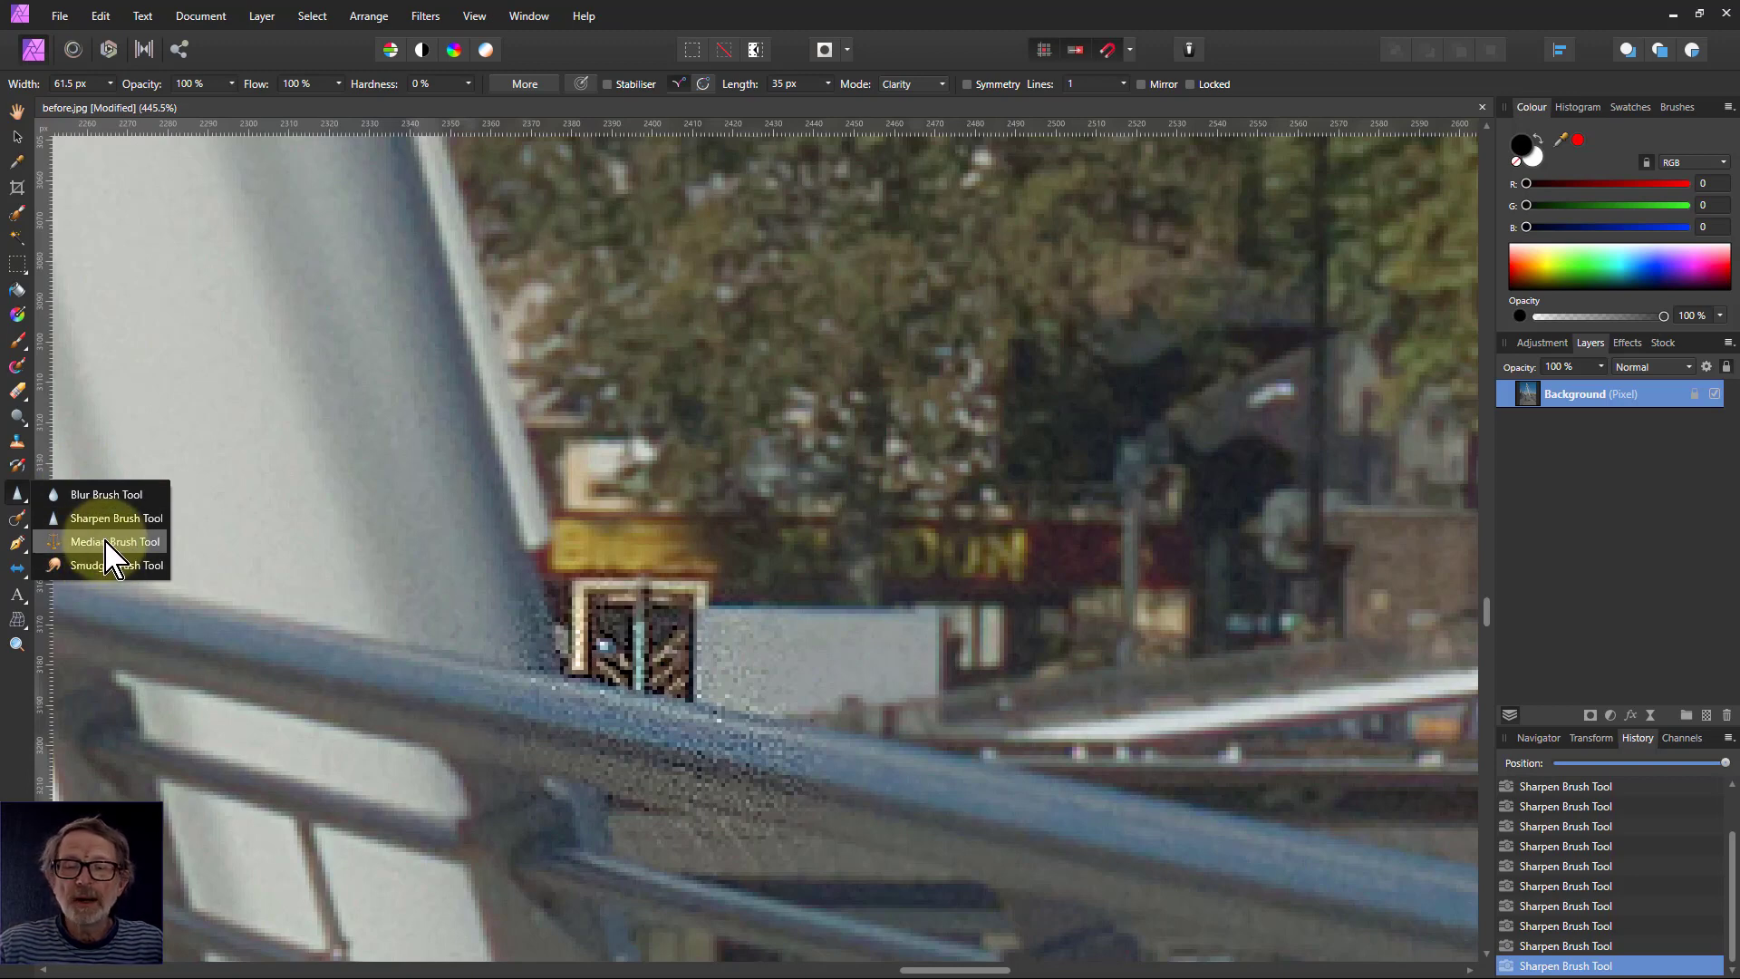
{"action": "left_click", "coordinate": [106, 541]}
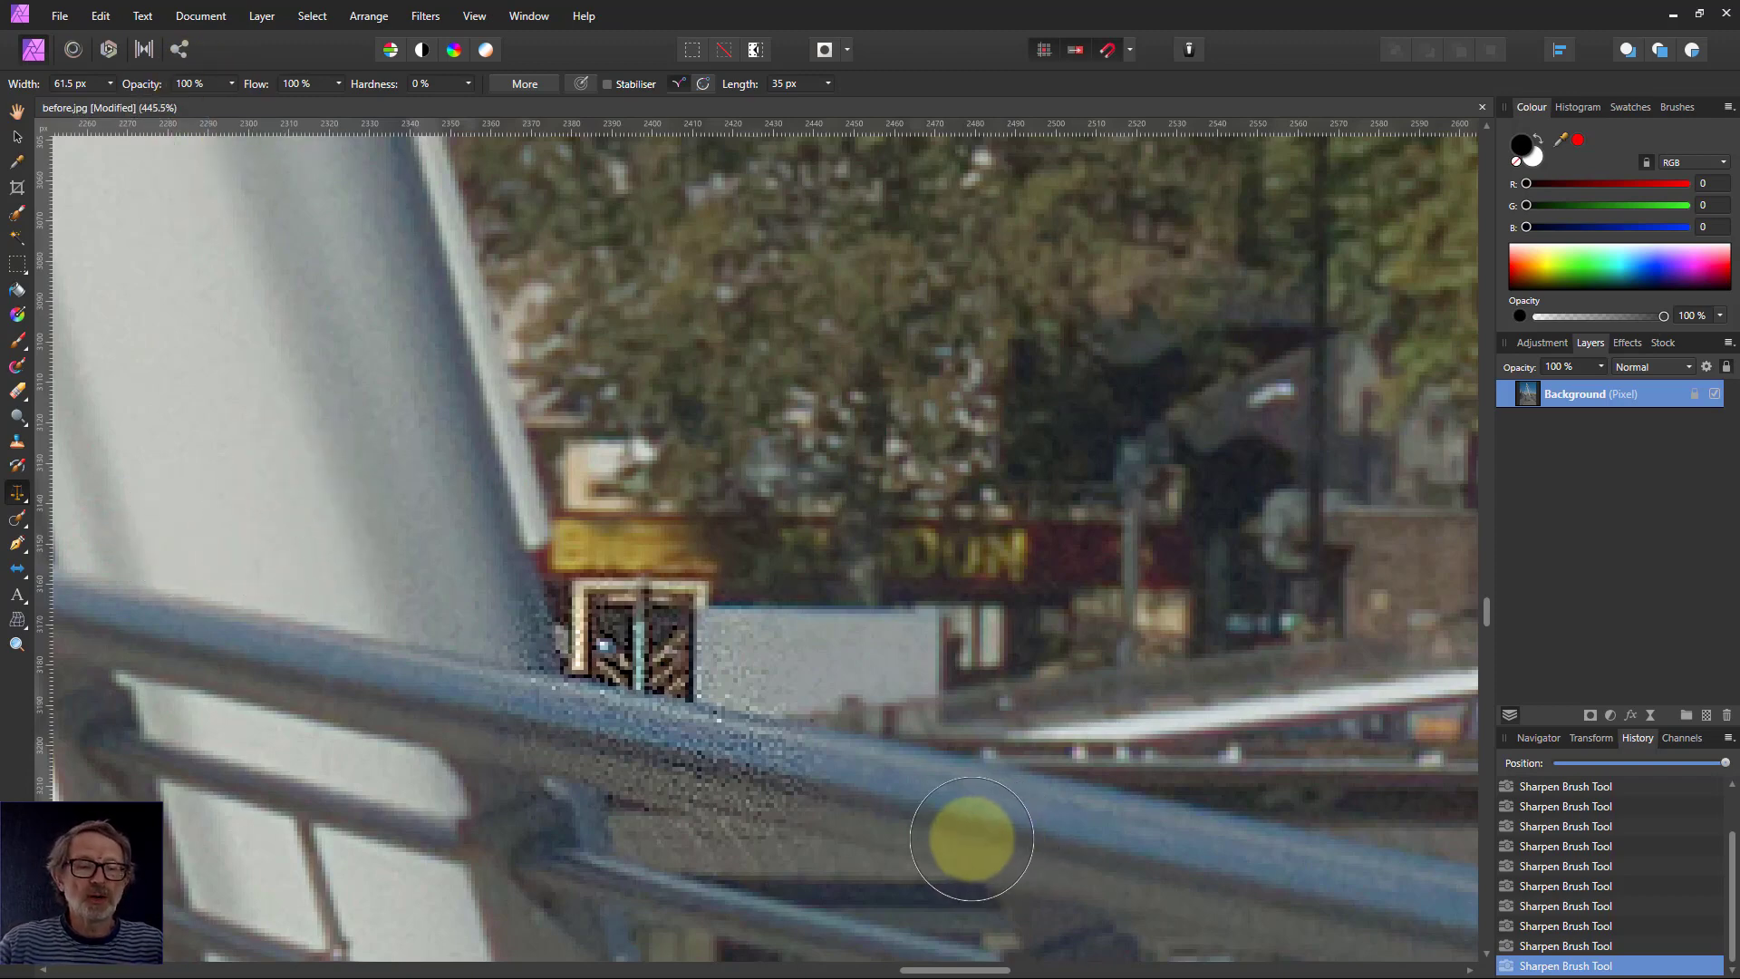
{"action": "mouse_move", "coordinate": [804, 739]}
{"action": "left_mouse_down"}
{"action": "mouse_move", "coordinate": [777, 773]}
{"action": "mouse_move", "coordinate": [1010, 816]}
{"action": "mouse_move", "coordinate": [960, 815]}
{"action": "mouse_move", "coordinate": [1053, 746]}
{"action": "left_mouse_up"}
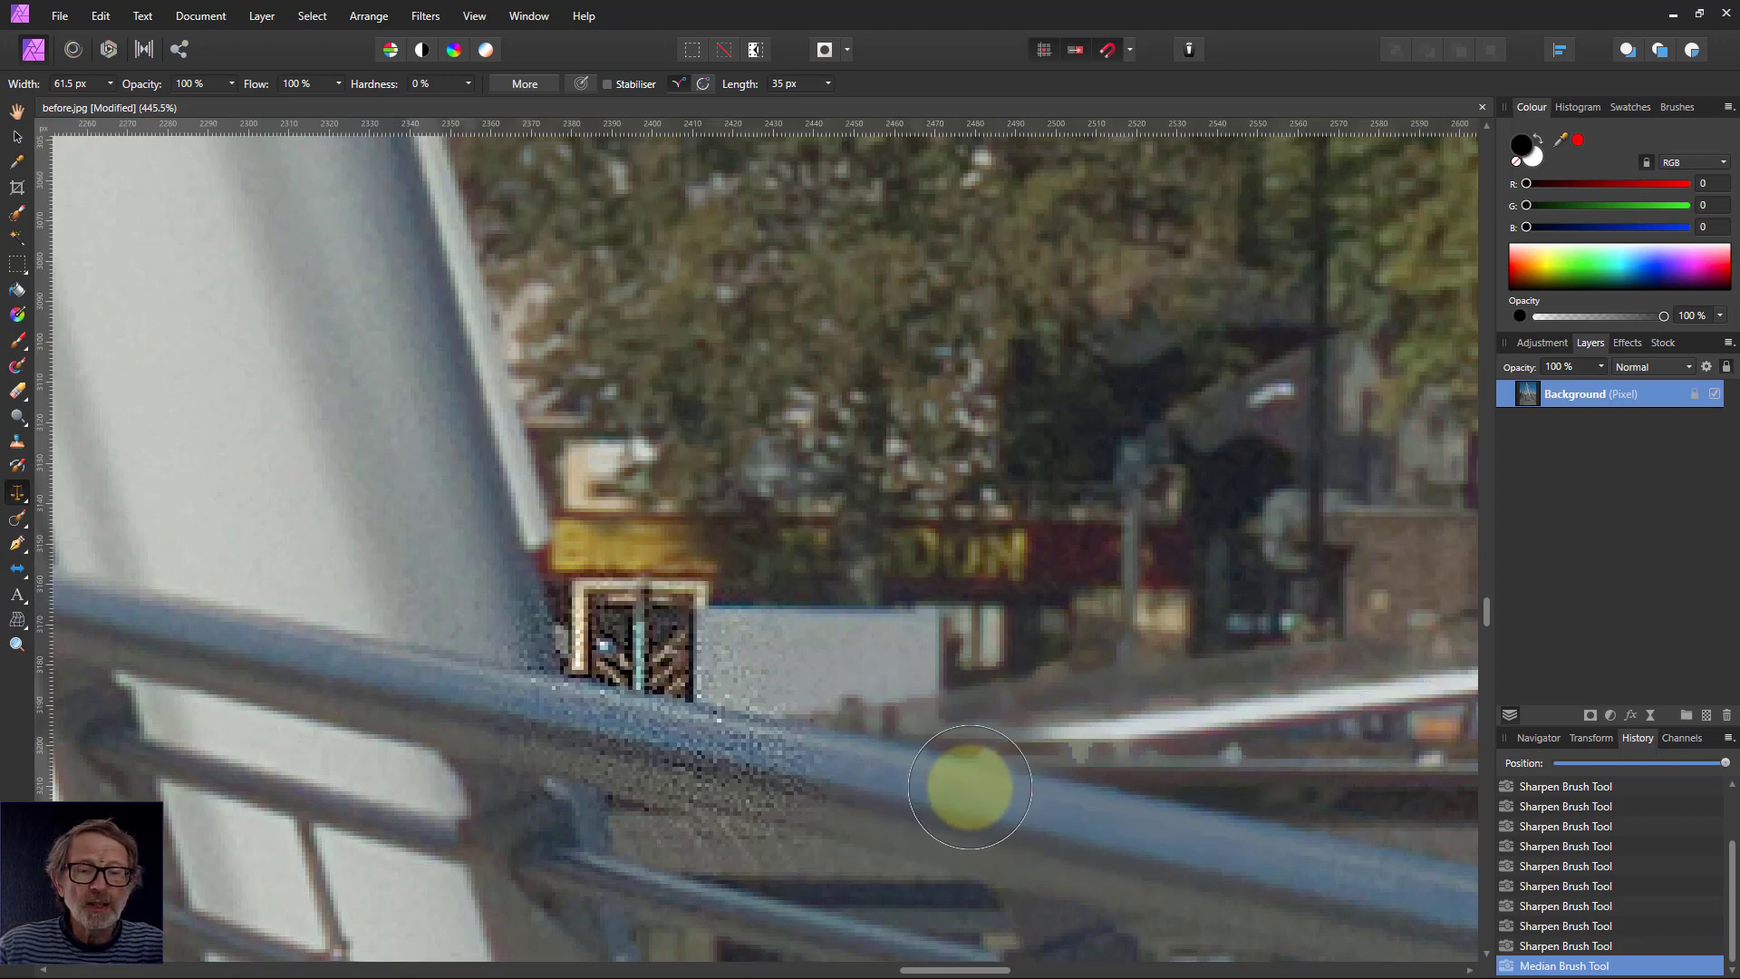
{"action": "mouse_move", "coordinate": [964, 777]}
{"action": "left_mouse_down"}
{"action": "mouse_move", "coordinate": [558, 734]}
{"action": "mouse_move", "coordinate": [756, 740]}
{"action": "mouse_move", "coordinate": [649, 701]}
{"action": "mouse_move", "coordinate": [495, 677]}
{"action": "mouse_move", "coordinate": [804, 821]}
{"action": "mouse_move", "coordinate": [812, 844]}
{"action": "mouse_move", "coordinate": [486, 782]}
{"action": "mouse_move", "coordinate": [469, 768]}
{"action": "mouse_move", "coordinate": [468, 624]}
{"action": "mouse_move", "coordinate": [828, 644]}
{"action": "mouse_move", "coordinate": [397, 623]}
{"action": "mouse_move", "coordinate": [223, 973]}
{"action": "mouse_move", "coordinate": [520, 814]}
{"action": "mouse_move", "coordinate": [536, 729]}
{"action": "mouse_move", "coordinate": [795, 790]}
{"action": "mouse_move", "coordinate": [472, 715]}
{"action": "mouse_move", "coordinate": [845, 758]}
{"action": "mouse_move", "coordinate": [378, 712]}
{"action": "mouse_move", "coordinate": [798, 969]}
{"action": "mouse_move", "coordinate": [779, 938]}
{"action": "mouse_move", "coordinate": [1627, 770]}
{"action": "mouse_move", "coordinate": [867, 782]}
{"action": "mouse_move", "coordinate": [785, 806]}
{"action": "mouse_move", "coordinate": [427, 751]}
{"action": "mouse_move", "coordinate": [653, 688]}
{"action": "mouse_move", "coordinate": [398, 682]}
{"action": "mouse_move", "coordinate": [400, 436]}
{"action": "mouse_move", "coordinate": [547, 606]}
{"action": "mouse_move", "coordinate": [490, 290]}
{"action": "mouse_move", "coordinate": [454, 381]}
{"action": "mouse_move", "coordinate": [461, 646]}
{"action": "mouse_move", "coordinate": [431, 651]}
{"action": "mouse_move", "coordinate": [194, 148]}
{"action": "mouse_move", "coordinate": [357, 171]}
{"action": "mouse_move", "coordinate": [412, 493]}
{"action": "left_mouse_up"}
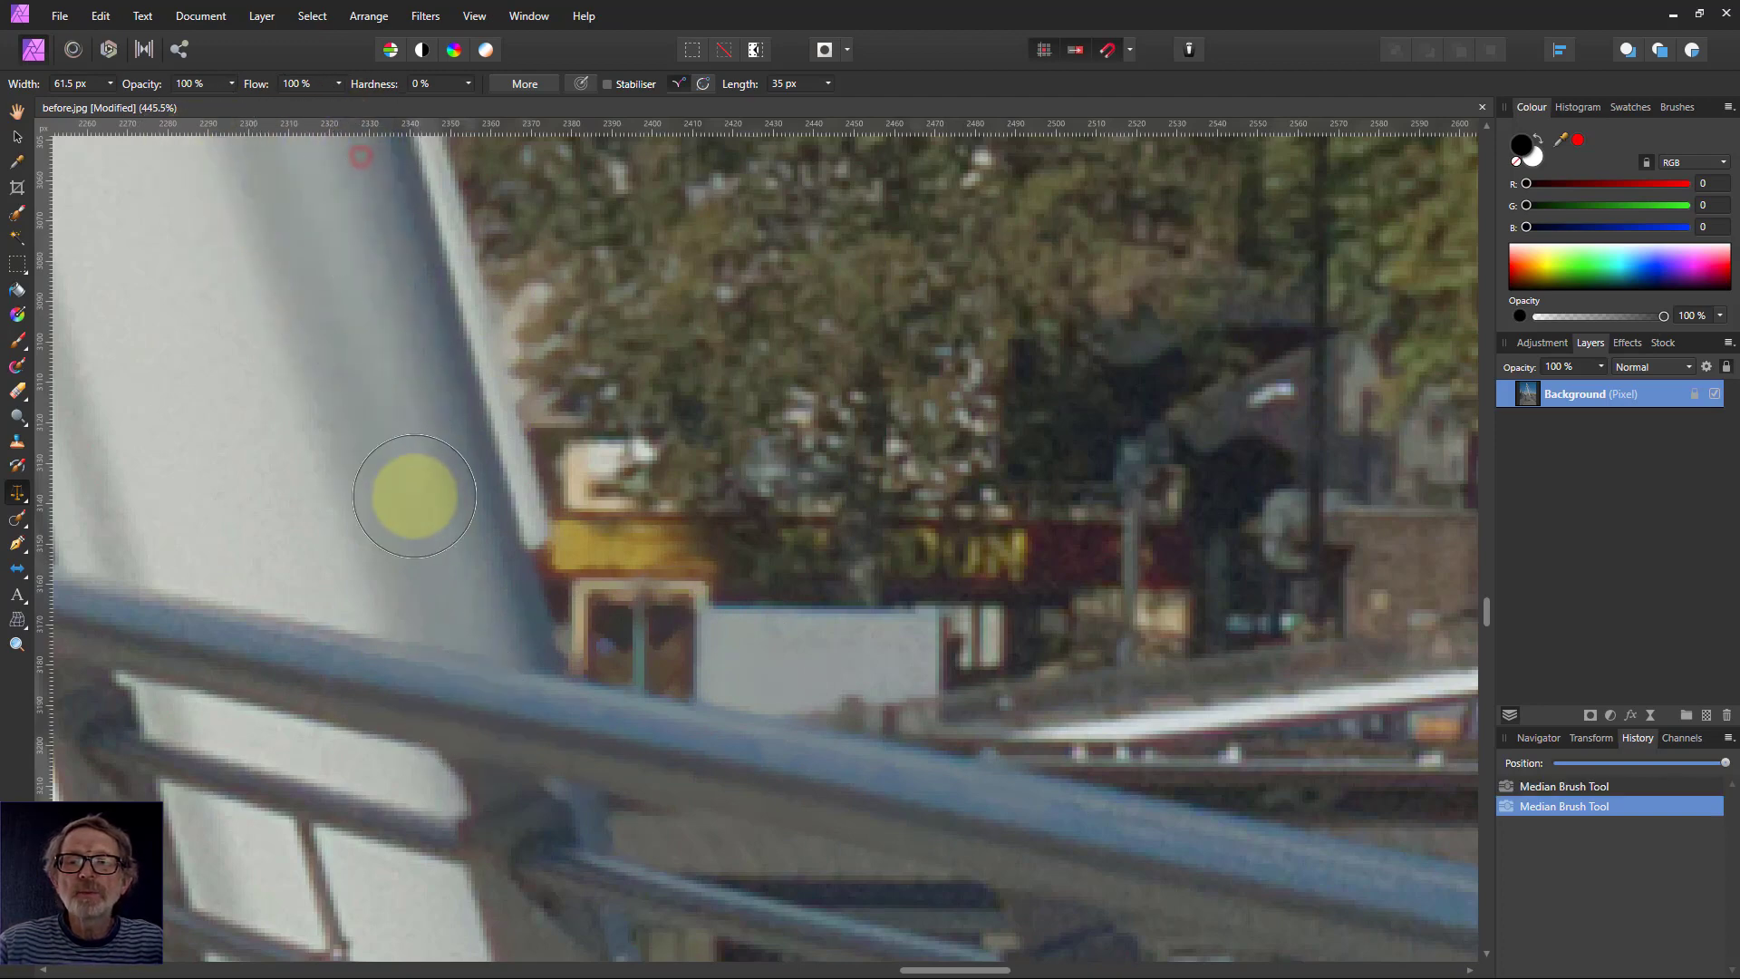
{"action": "mouse_move", "coordinate": [303, 154]}
{"action": "left_mouse_down"}
{"action": "mouse_move", "coordinate": [365, 268]}
{"action": "mouse_move", "coordinate": [382, 167]}
{"action": "mouse_move", "coordinate": [460, 338]}
{"action": "mouse_move", "coordinate": [492, 526]}
{"action": "mouse_move", "coordinate": [540, 608]}
{"action": "mouse_move", "coordinate": [469, 628]}
{"action": "mouse_move", "coordinate": [432, 735]}
{"action": "mouse_move", "coordinate": [479, 773]}
{"action": "mouse_move", "coordinate": [721, 771]}
{"action": "mouse_move", "coordinate": [1112, 816]}
{"action": "mouse_move", "coordinate": [905, 823]}
{"action": "mouse_move", "coordinate": [990, 824]}
{"action": "mouse_move", "coordinate": [933, 777]}
{"action": "mouse_move", "coordinate": [959, 779]}
{"action": "mouse_move", "coordinate": [890, 748]}
{"action": "mouse_move", "coordinate": [495, 816]}
{"action": "mouse_move", "coordinate": [486, 799]}
{"action": "mouse_move", "coordinate": [514, 798]}
{"action": "mouse_move", "coordinate": [517, 777]}
{"action": "mouse_move", "coordinate": [412, 762]}
{"action": "mouse_move", "coordinate": [138, 541]}
{"action": "mouse_move", "coordinate": [13, 521]}
{"action": "left_mouse_up"}
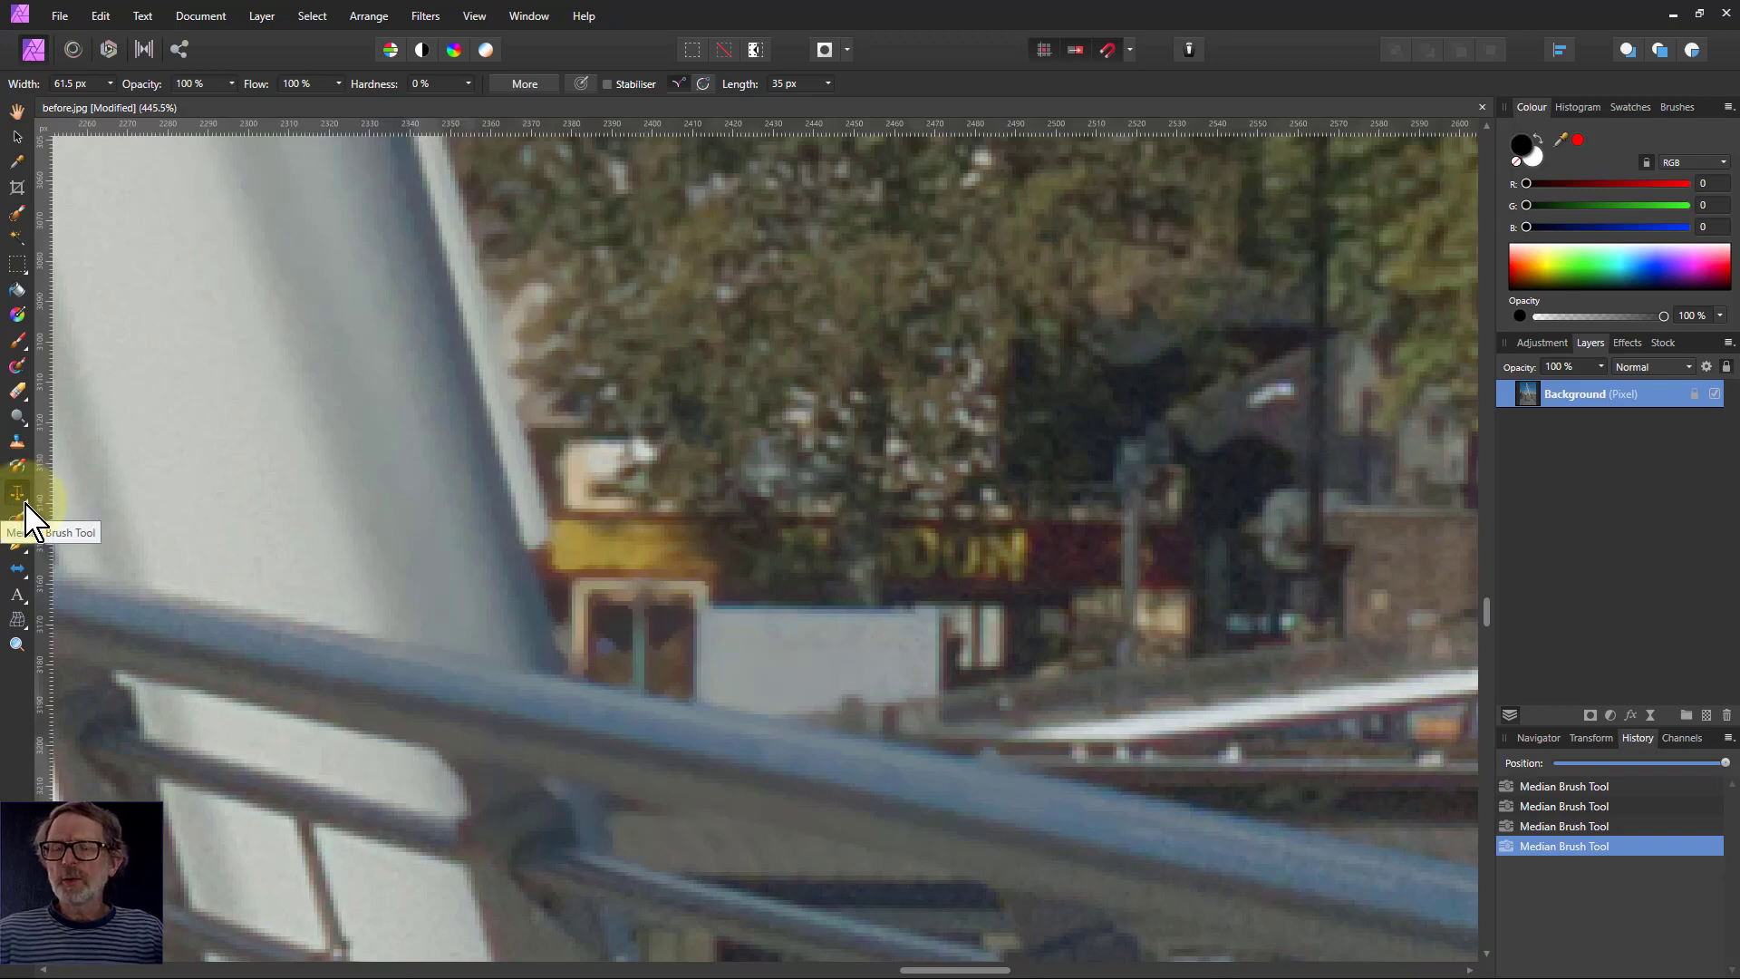
- Pick the Smudge Brush and smear the area around the yellow sign
{"action": "left_click", "coordinate": [19, 501]}
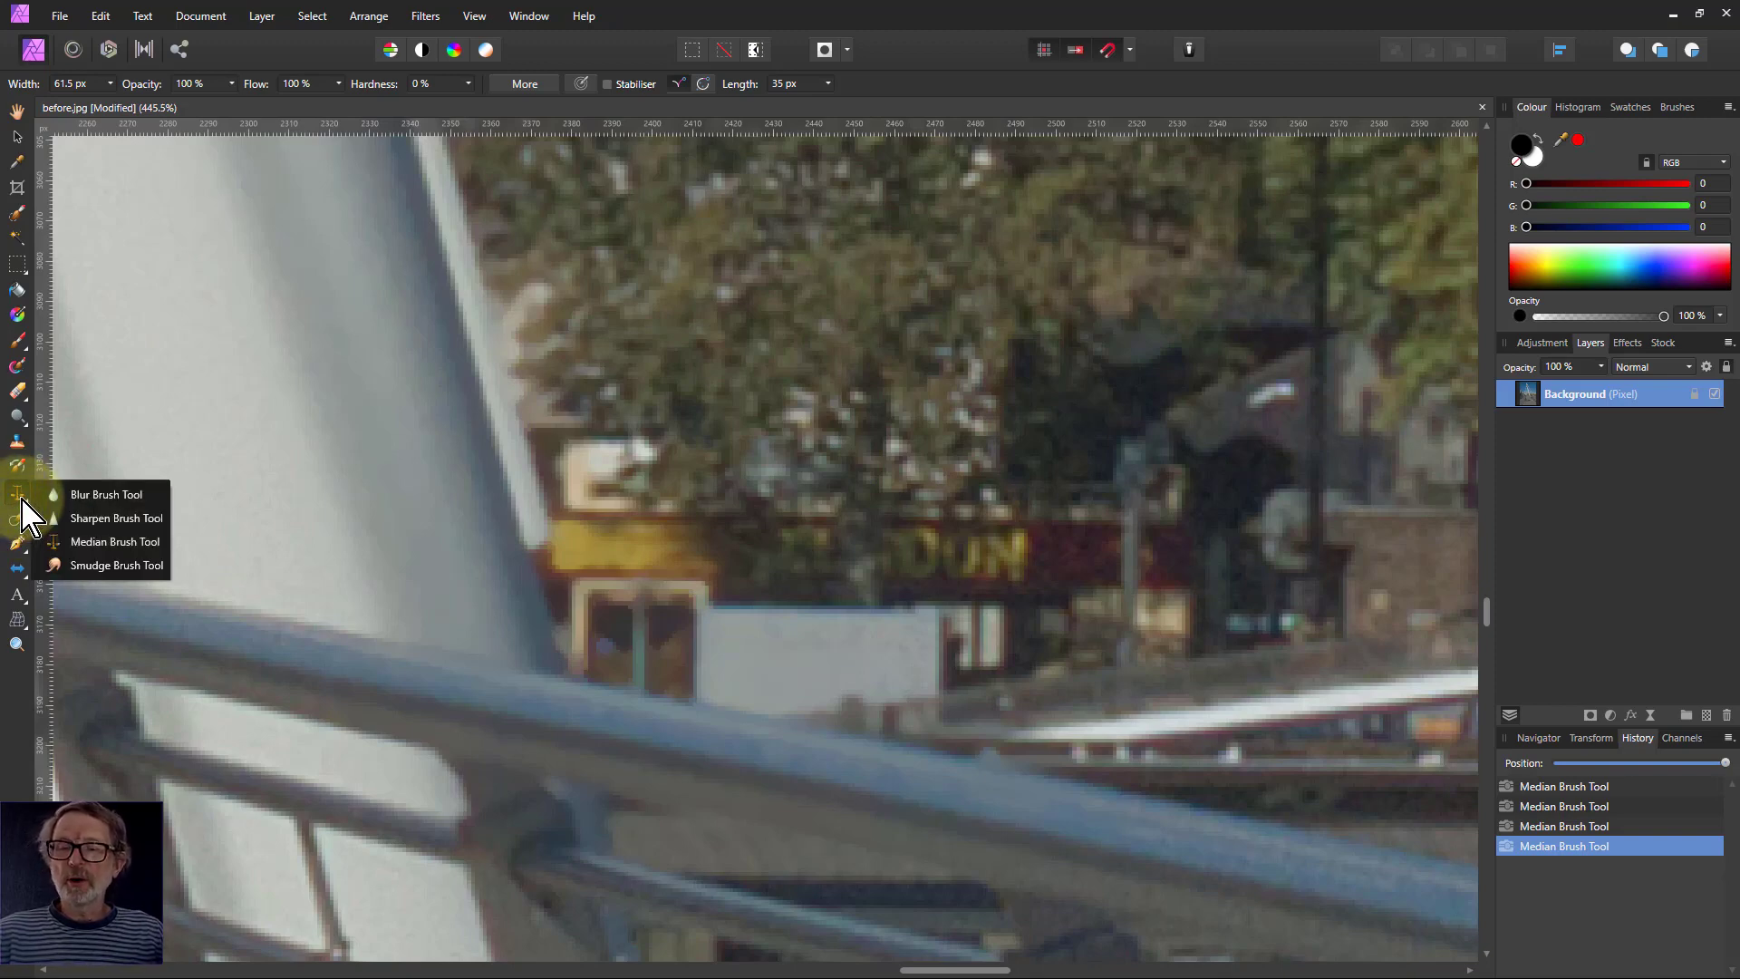
{"action": "left_click", "coordinate": [101, 569]}
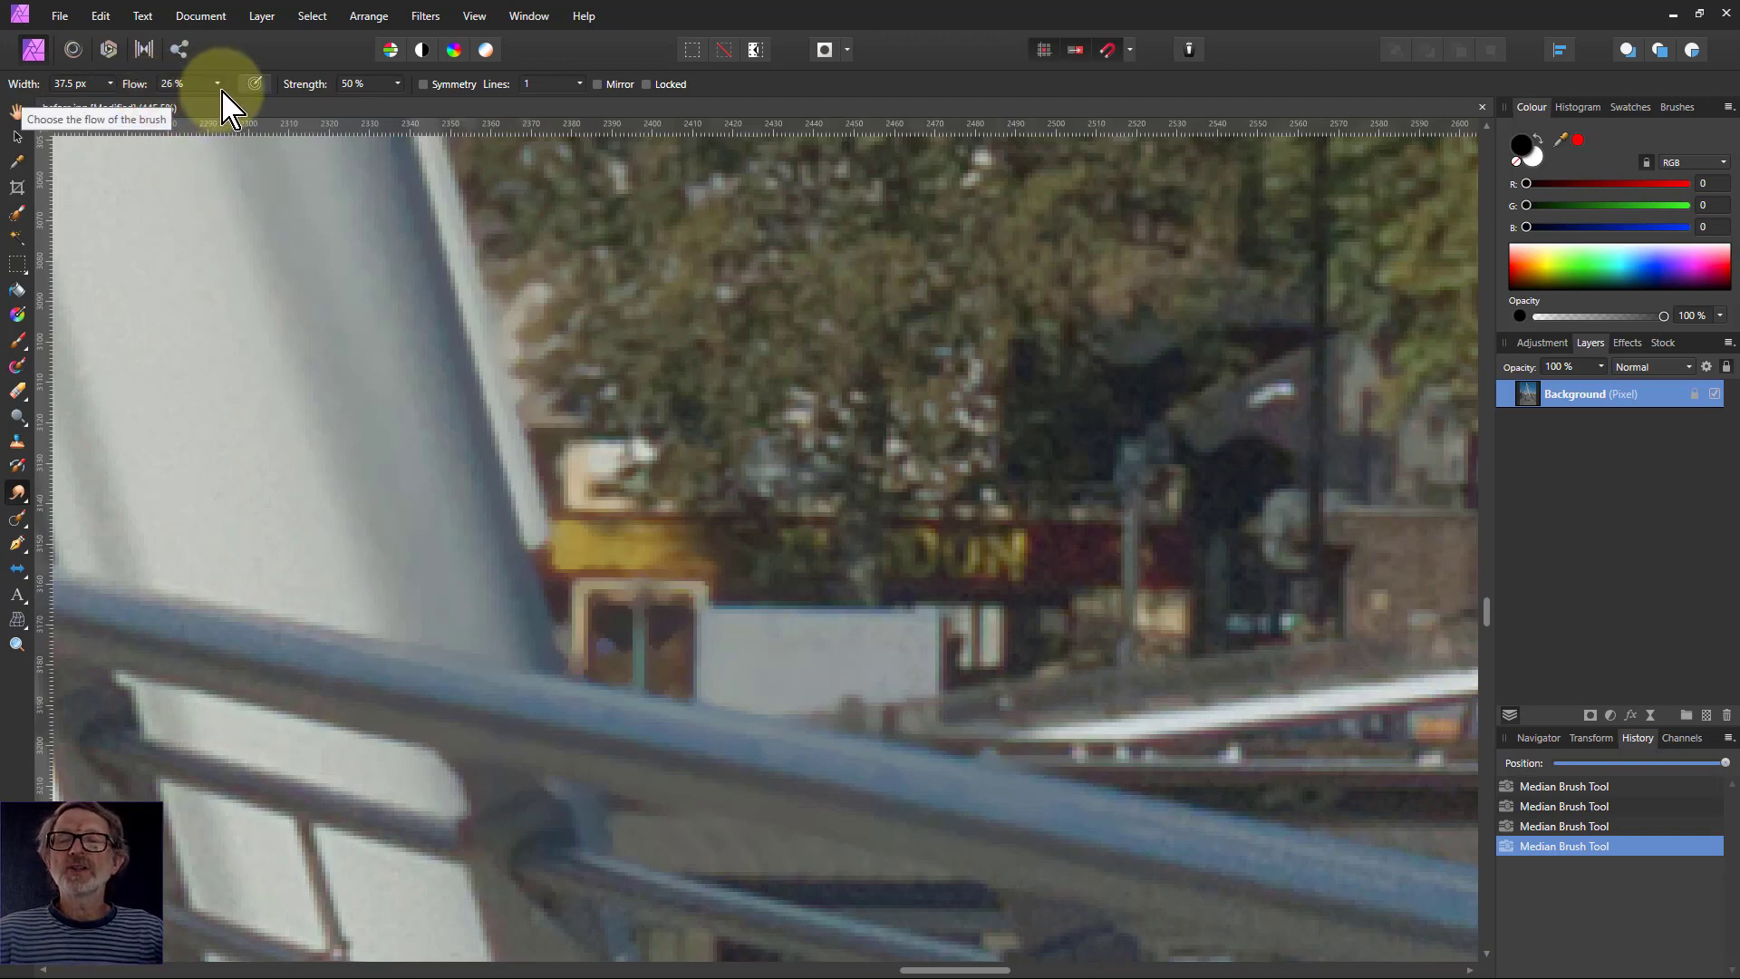
{"action": "left_click_drag", "start_coordinate": [382, 352], "coordinate": [417, 299]}
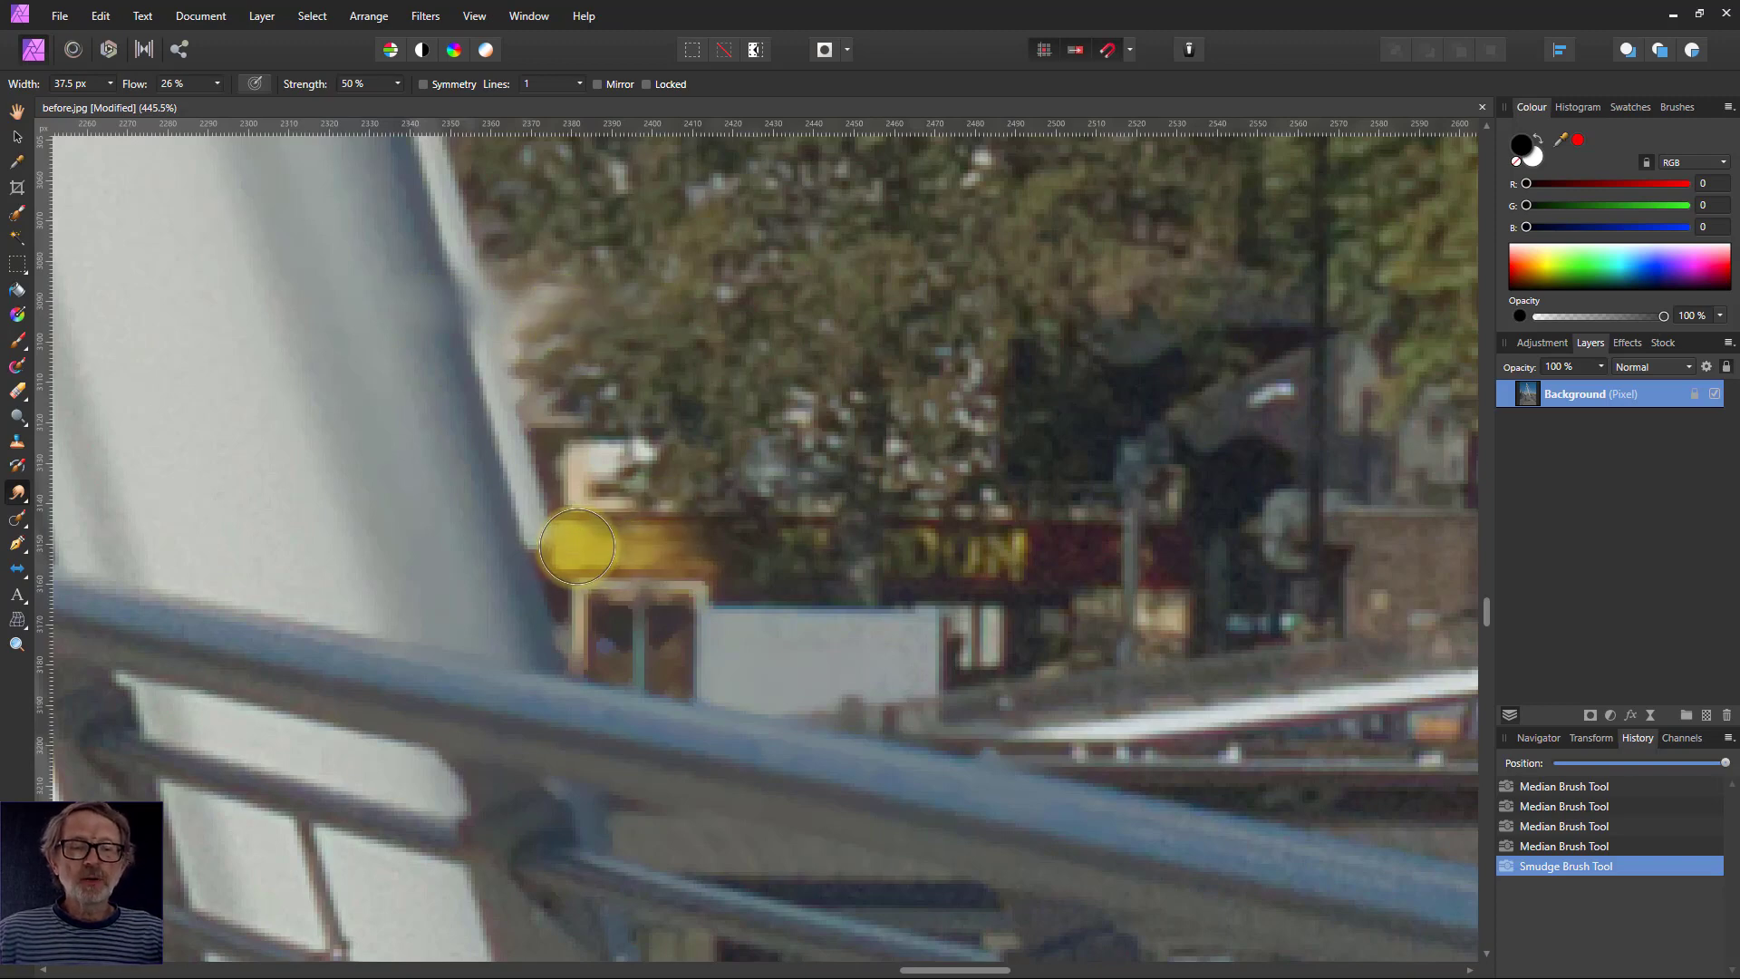
- Smear the yellow sign lettering, the blue railing and the pale truck edge into the railing
{"action": "left_click_drag", "start_coordinate": [567, 547], "coordinate": [725, 552]}
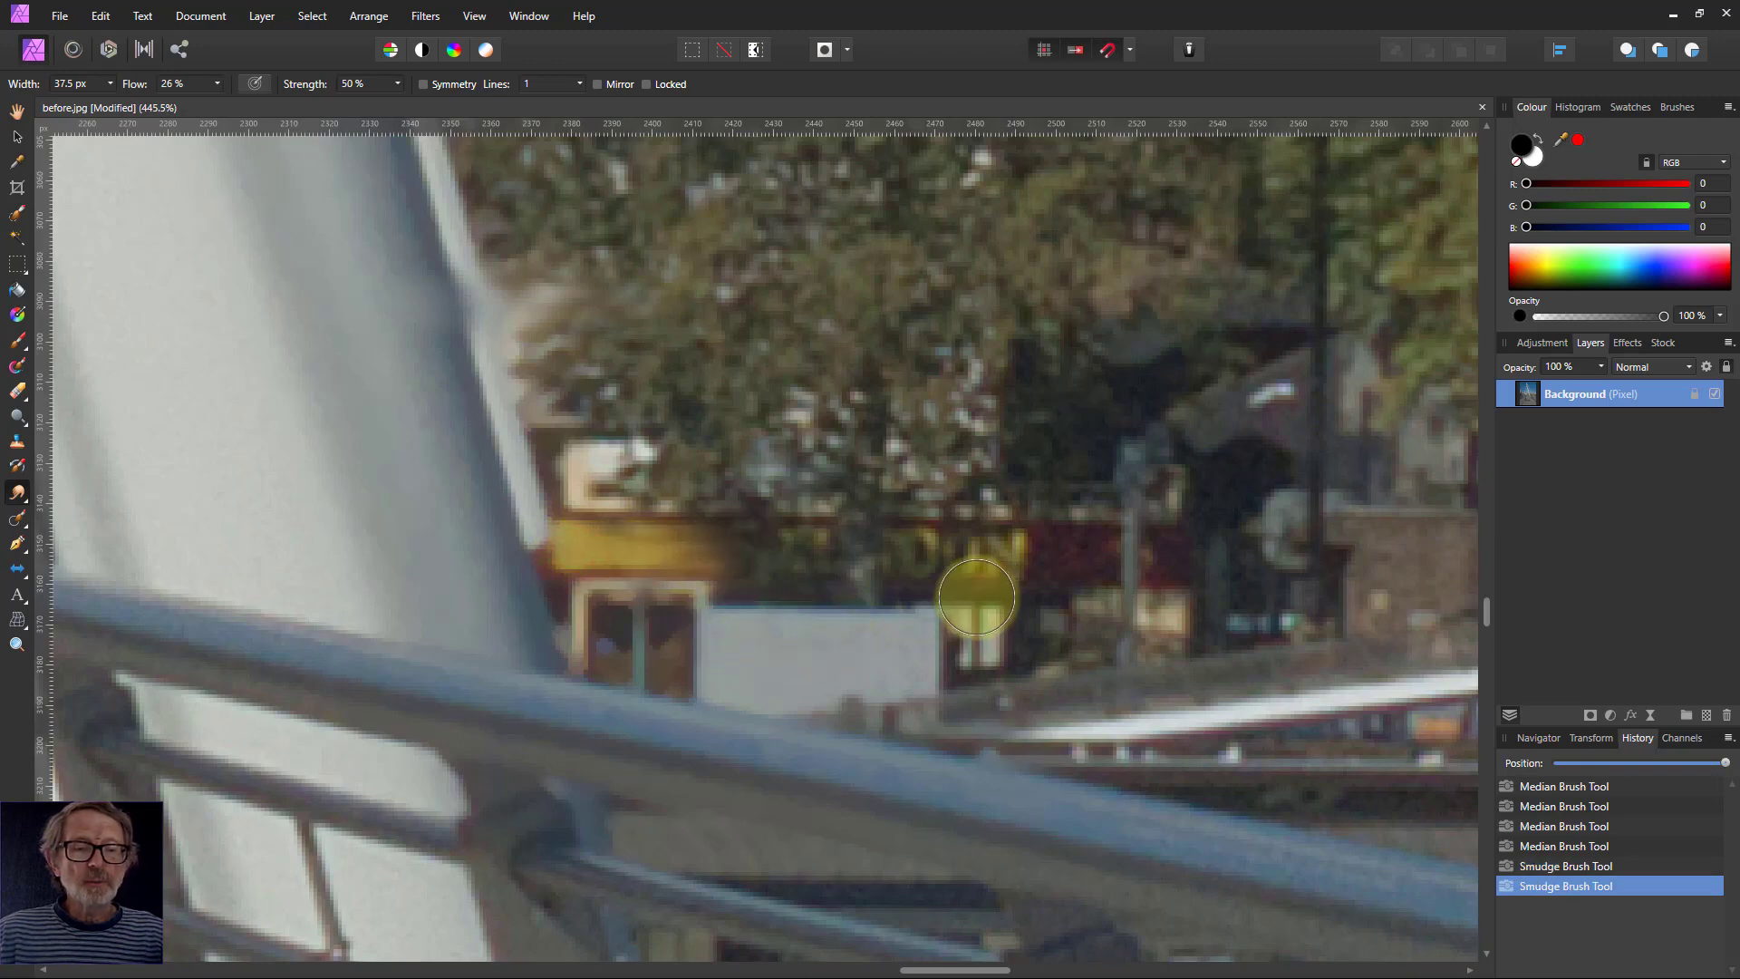
{"action": "left_click_drag", "start_coordinate": [1018, 552], "coordinate": [882, 552]}
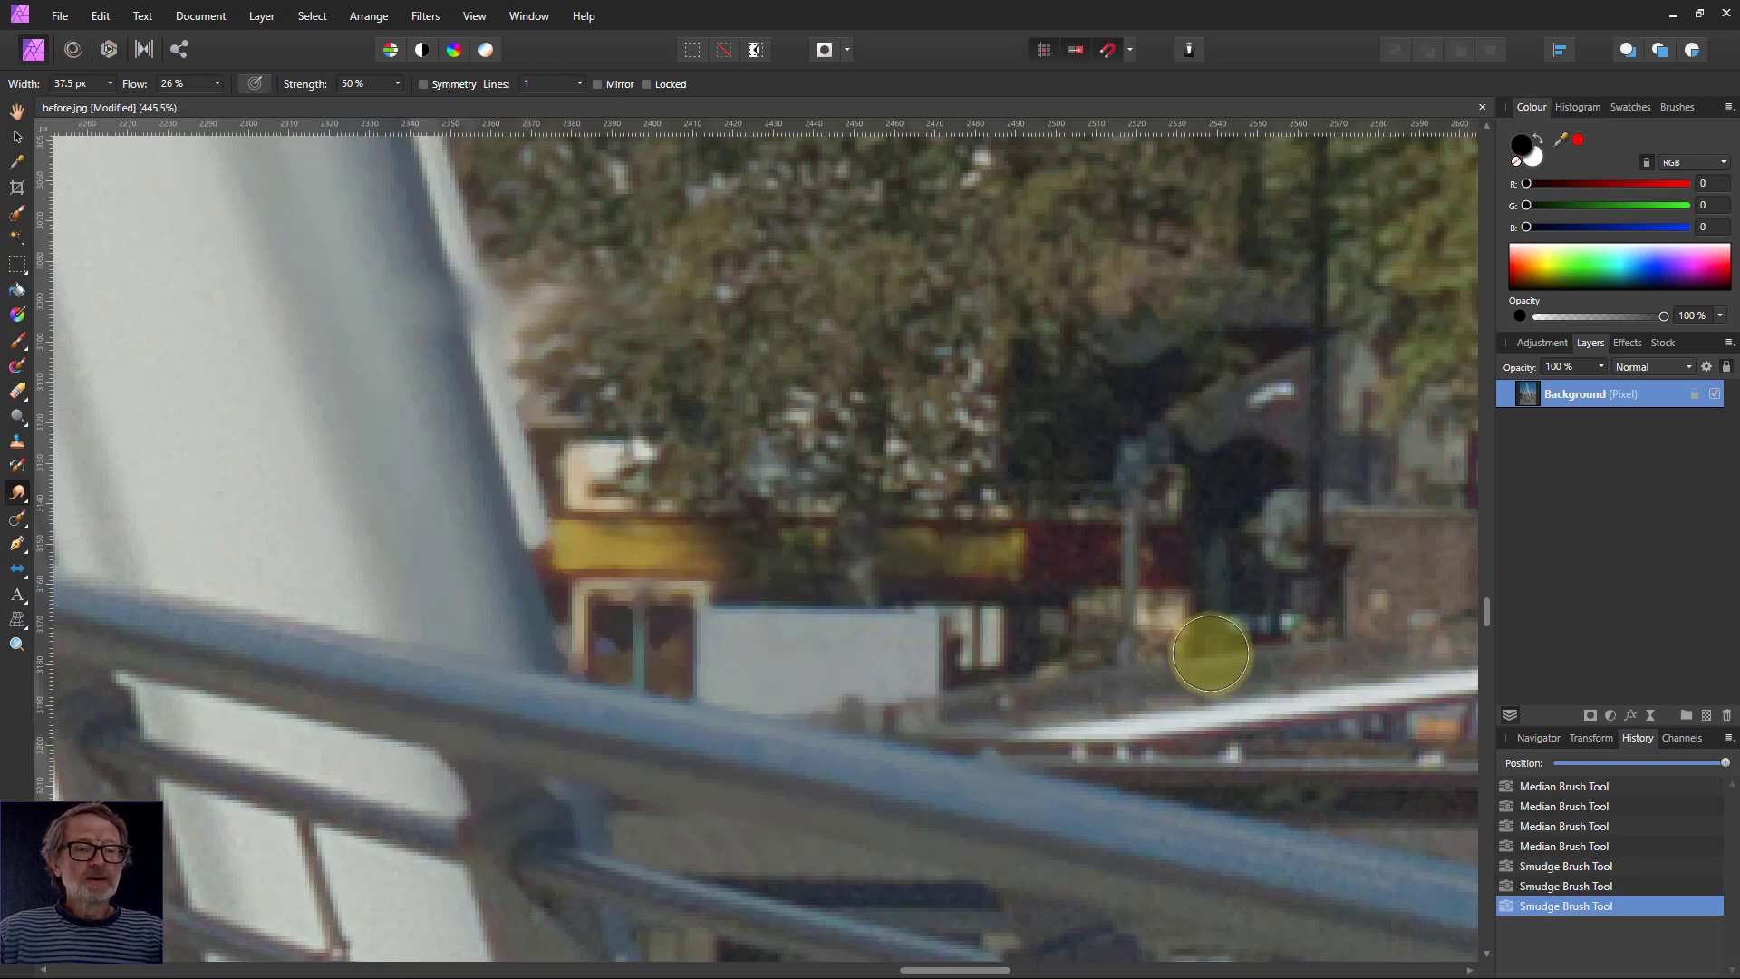
{"action": "mouse_move", "coordinate": [1185, 913]}
{"action": "left_mouse_down"}
{"action": "mouse_move", "coordinate": [1270, 901]}
{"action": "mouse_move", "coordinate": [1228, 870]}
{"action": "left_mouse_up"}
{"action": "left_click_drag", "start_coordinate": [1088, 853], "coordinate": [1223, 855]}
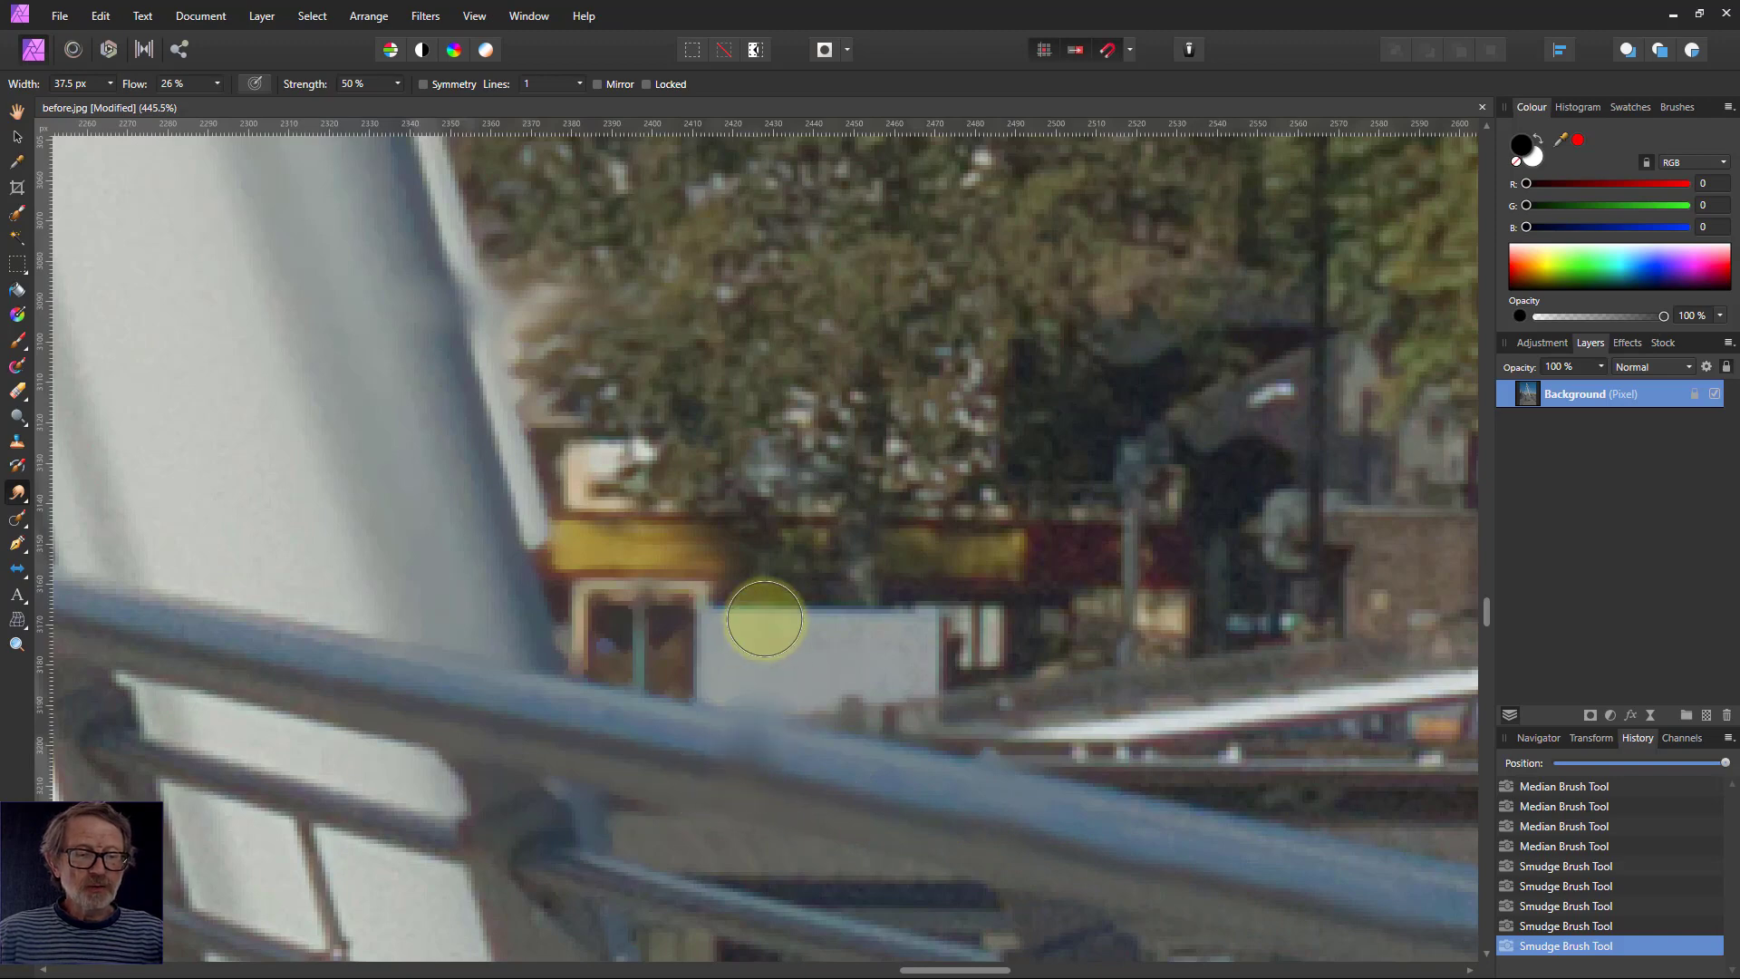
{"action": "left_click_drag", "start_coordinate": [765, 613], "coordinate": [838, 723]}
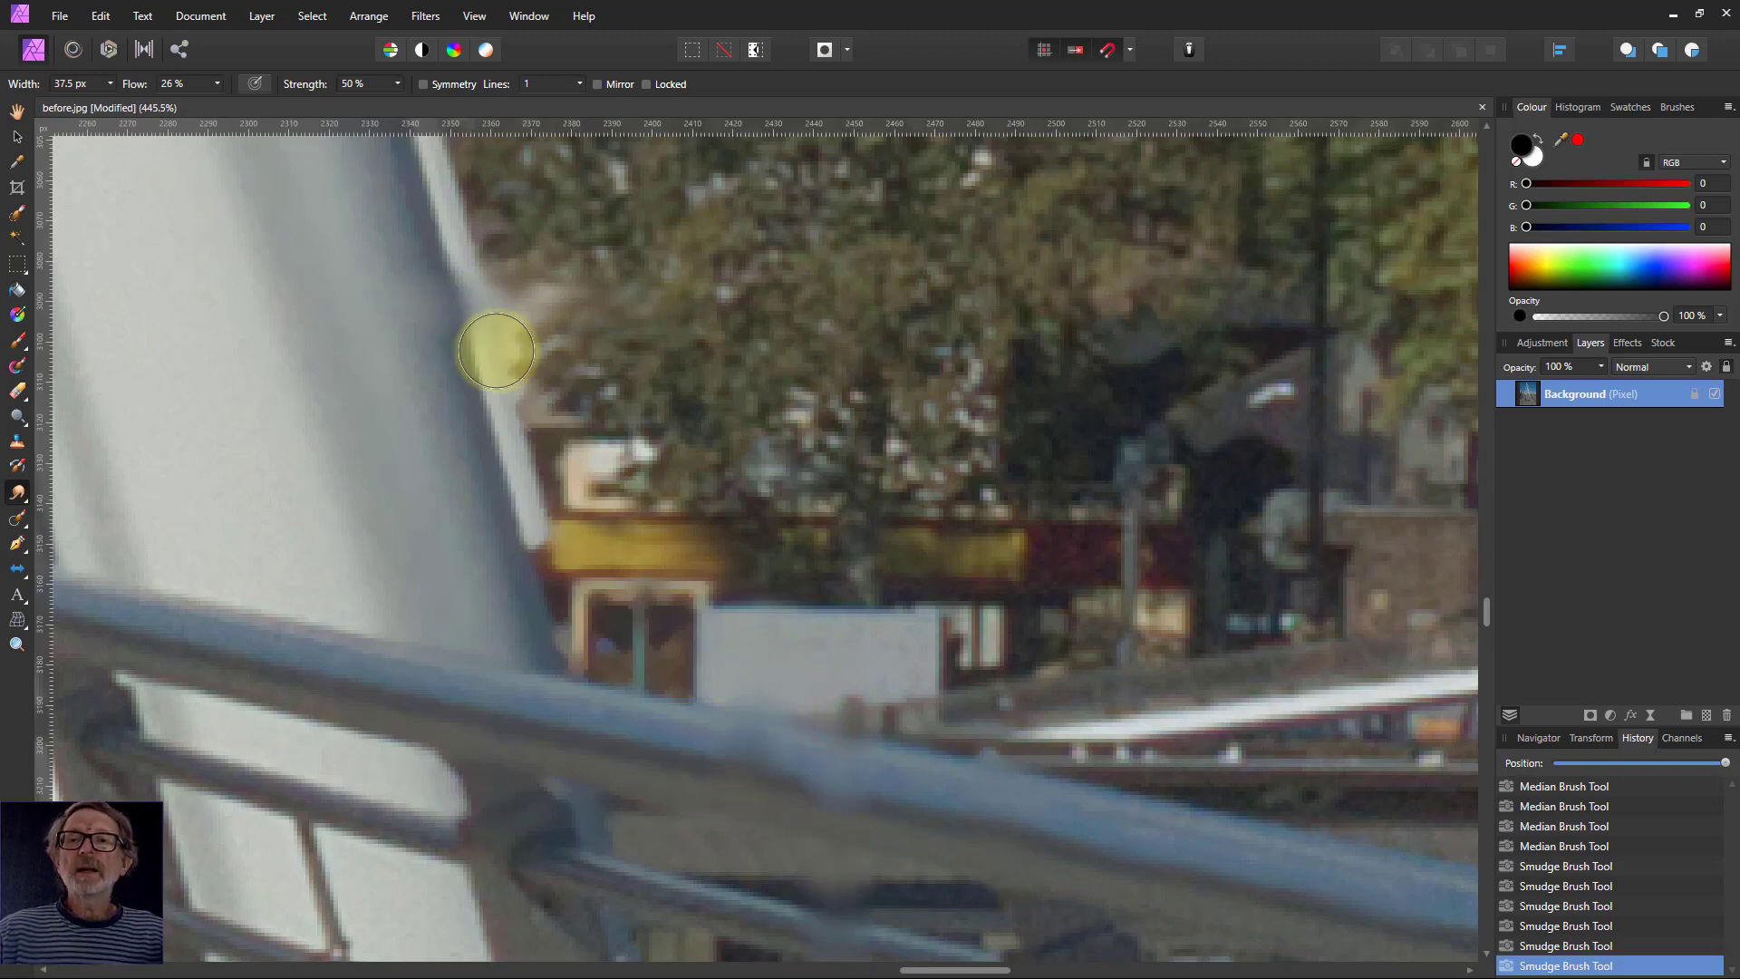
- At 100% flow, swirl the white pole edge up into the trees, then reset flow to 26%
{"action": "left_click_drag", "start_coordinate": [225, 107], "coordinate": [380, 136]}
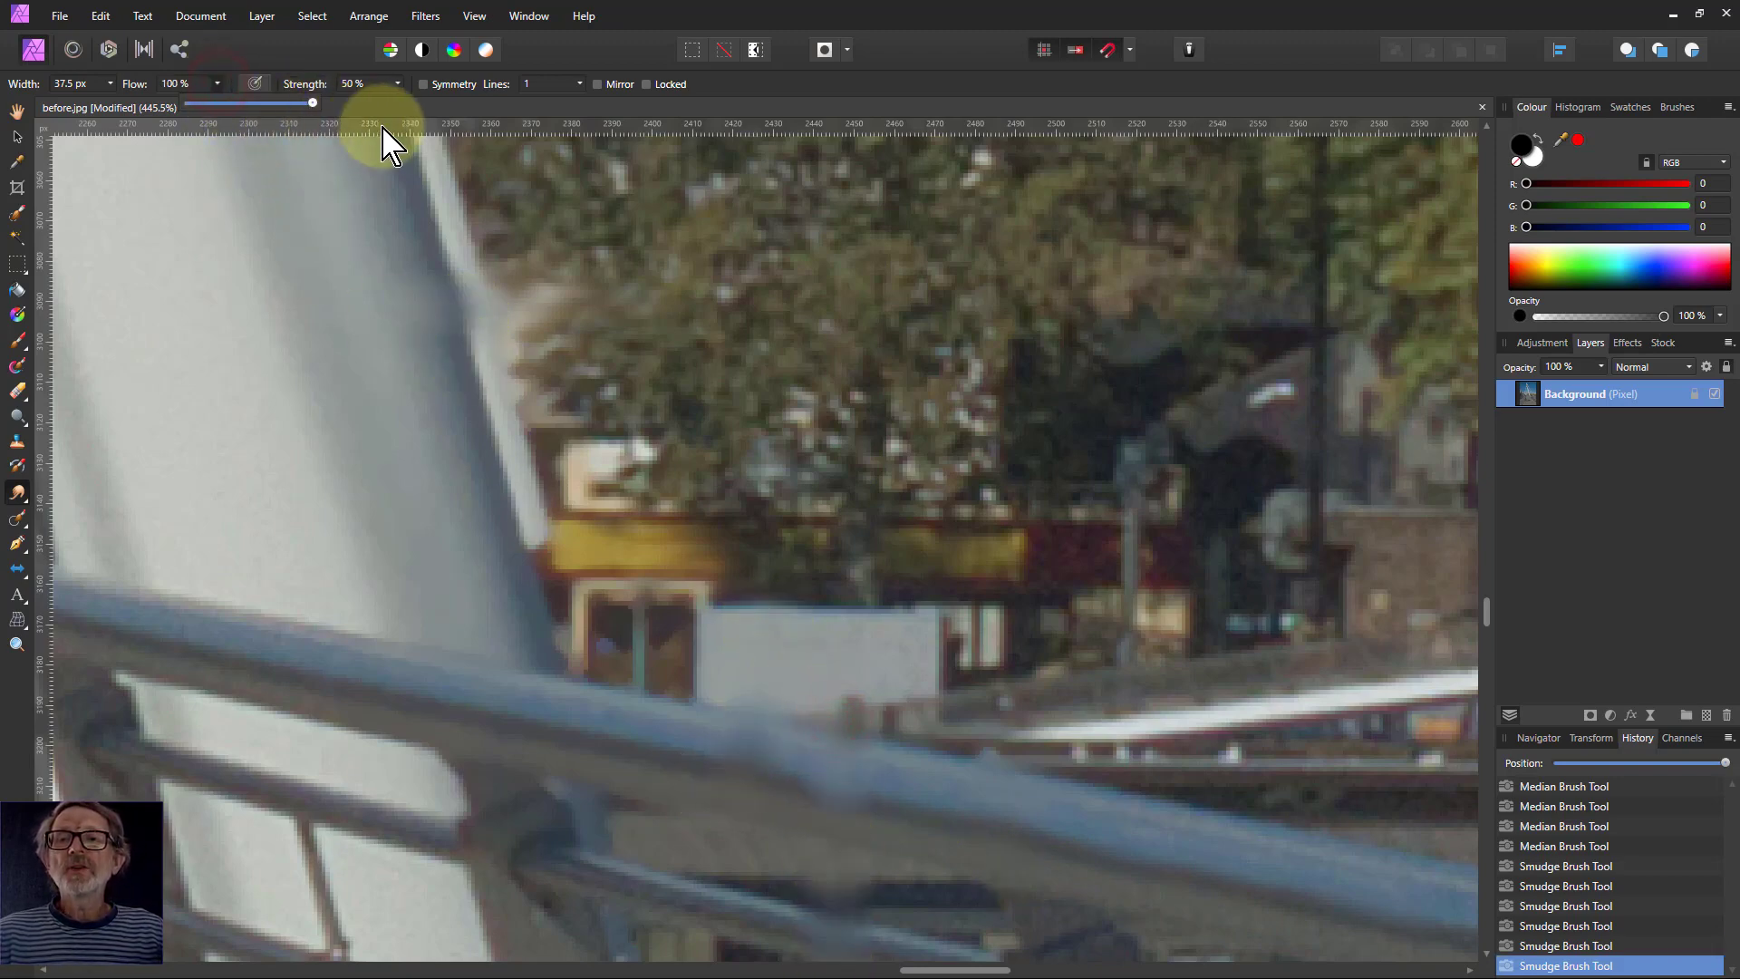
{"action": "mouse_move", "coordinate": [330, 482]}
{"action": "left_mouse_down"}
{"action": "mouse_move", "coordinate": [697, 356]}
{"action": "mouse_move", "coordinate": [901, 463]}
{"action": "mouse_move", "coordinate": [676, 454]}
{"action": "mouse_move", "coordinate": [1060, 427]}
{"action": "mouse_move", "coordinate": [1147, 299]}
{"action": "mouse_move", "coordinate": [1286, 629]}
{"action": "mouse_move", "coordinate": [1362, 713]}
{"action": "left_mouse_up"}
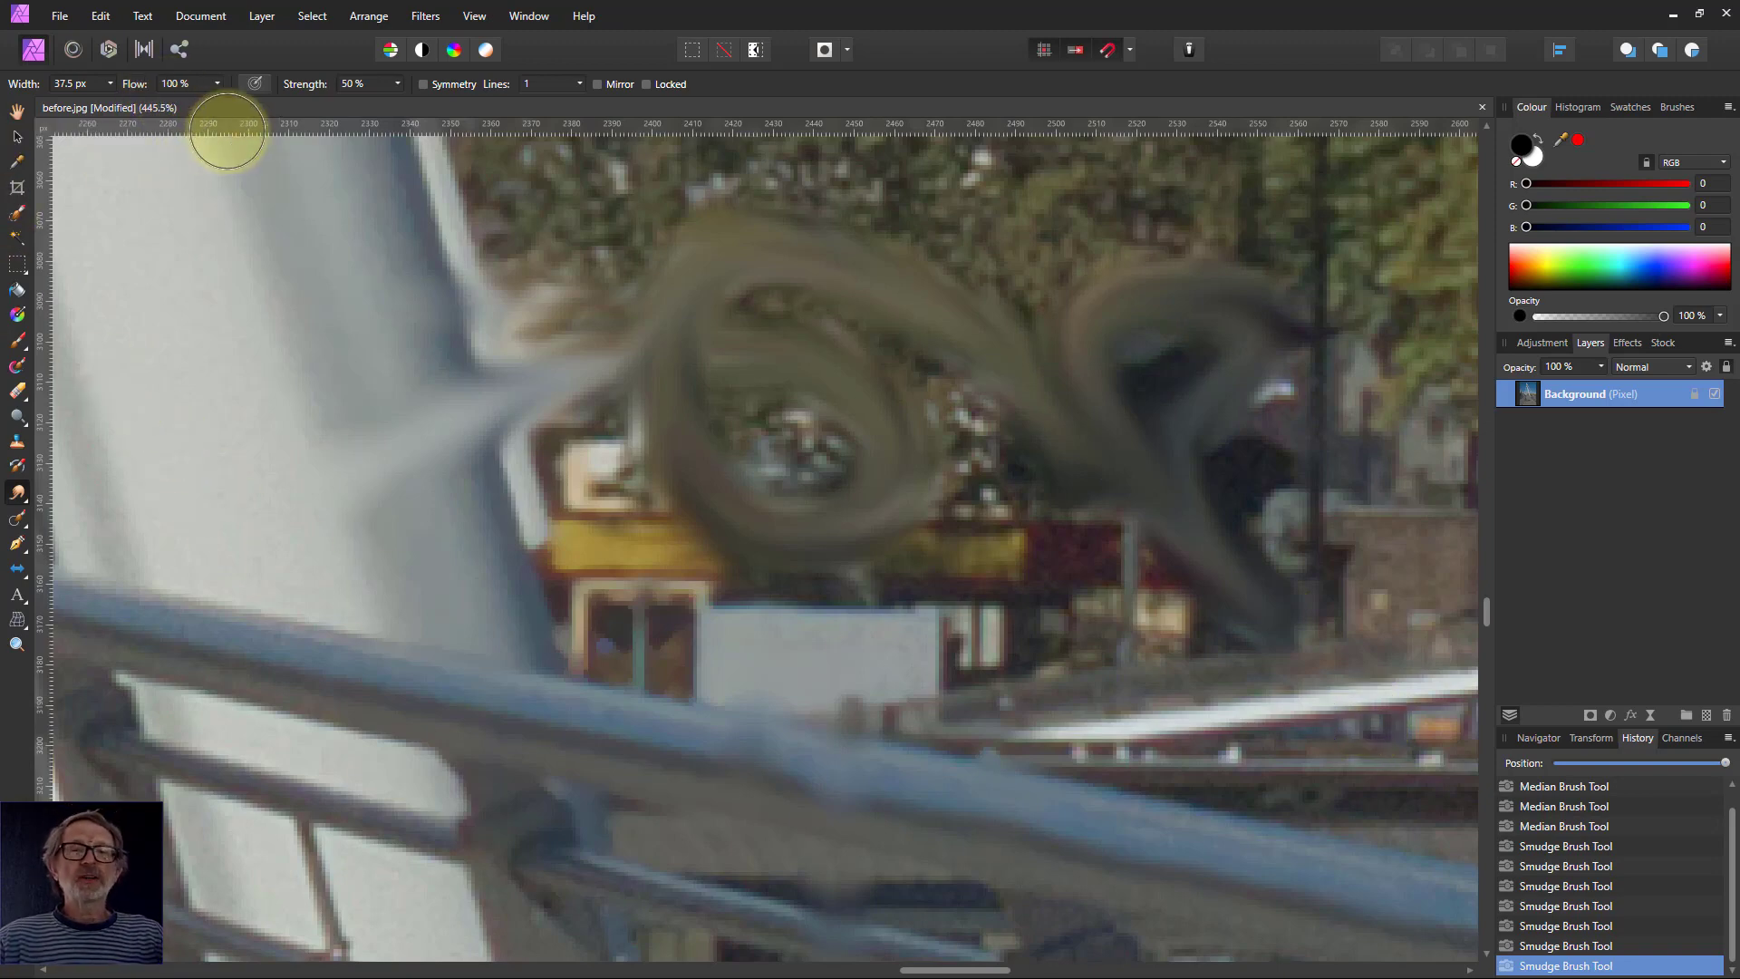
{"action": "mouse_move", "coordinate": [219, 84]}
{"action": "left_mouse_down"}
{"action": "mouse_move", "coordinate": [221, 113]}
{"action": "mouse_move", "coordinate": [128, 136]}
{"action": "left_mouse_up"}
{"action": "mouse_move", "coordinate": [303, 263]}
{"action": "left_mouse_down"}
{"action": "mouse_move", "coordinate": [447, 253]}
{"action": "mouse_move", "coordinate": [563, 214]}
{"action": "left_mouse_up"}
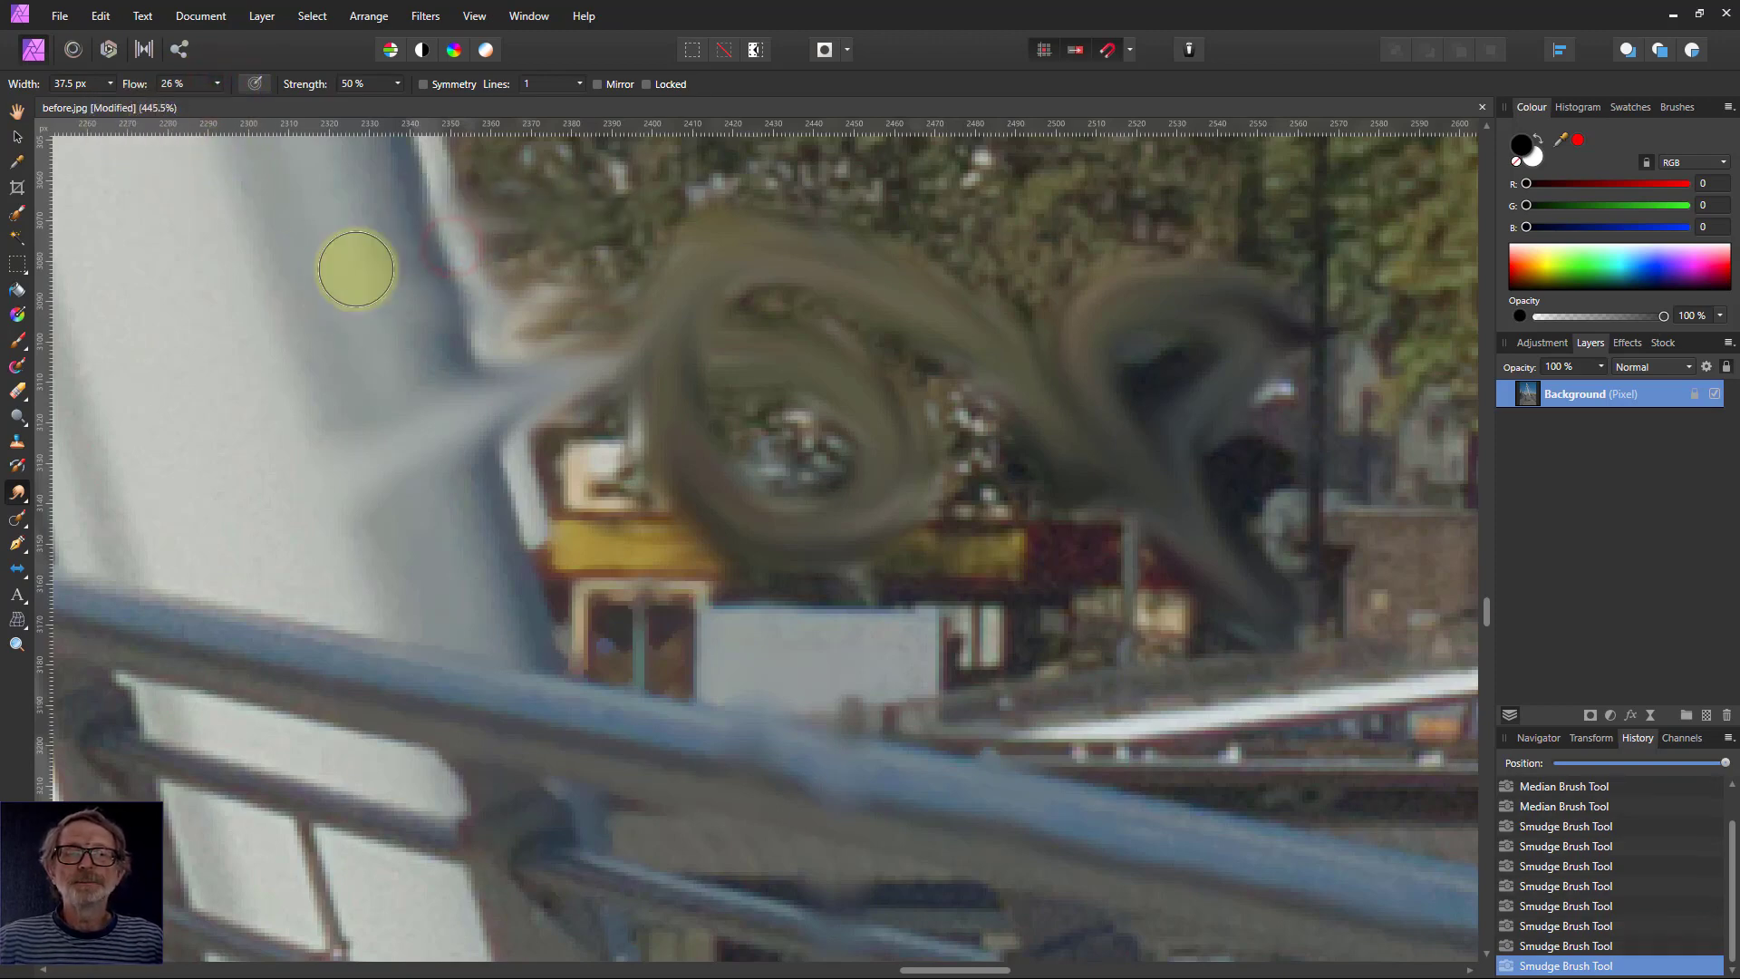
{"action": "left_click", "coordinate": [18, 494]}
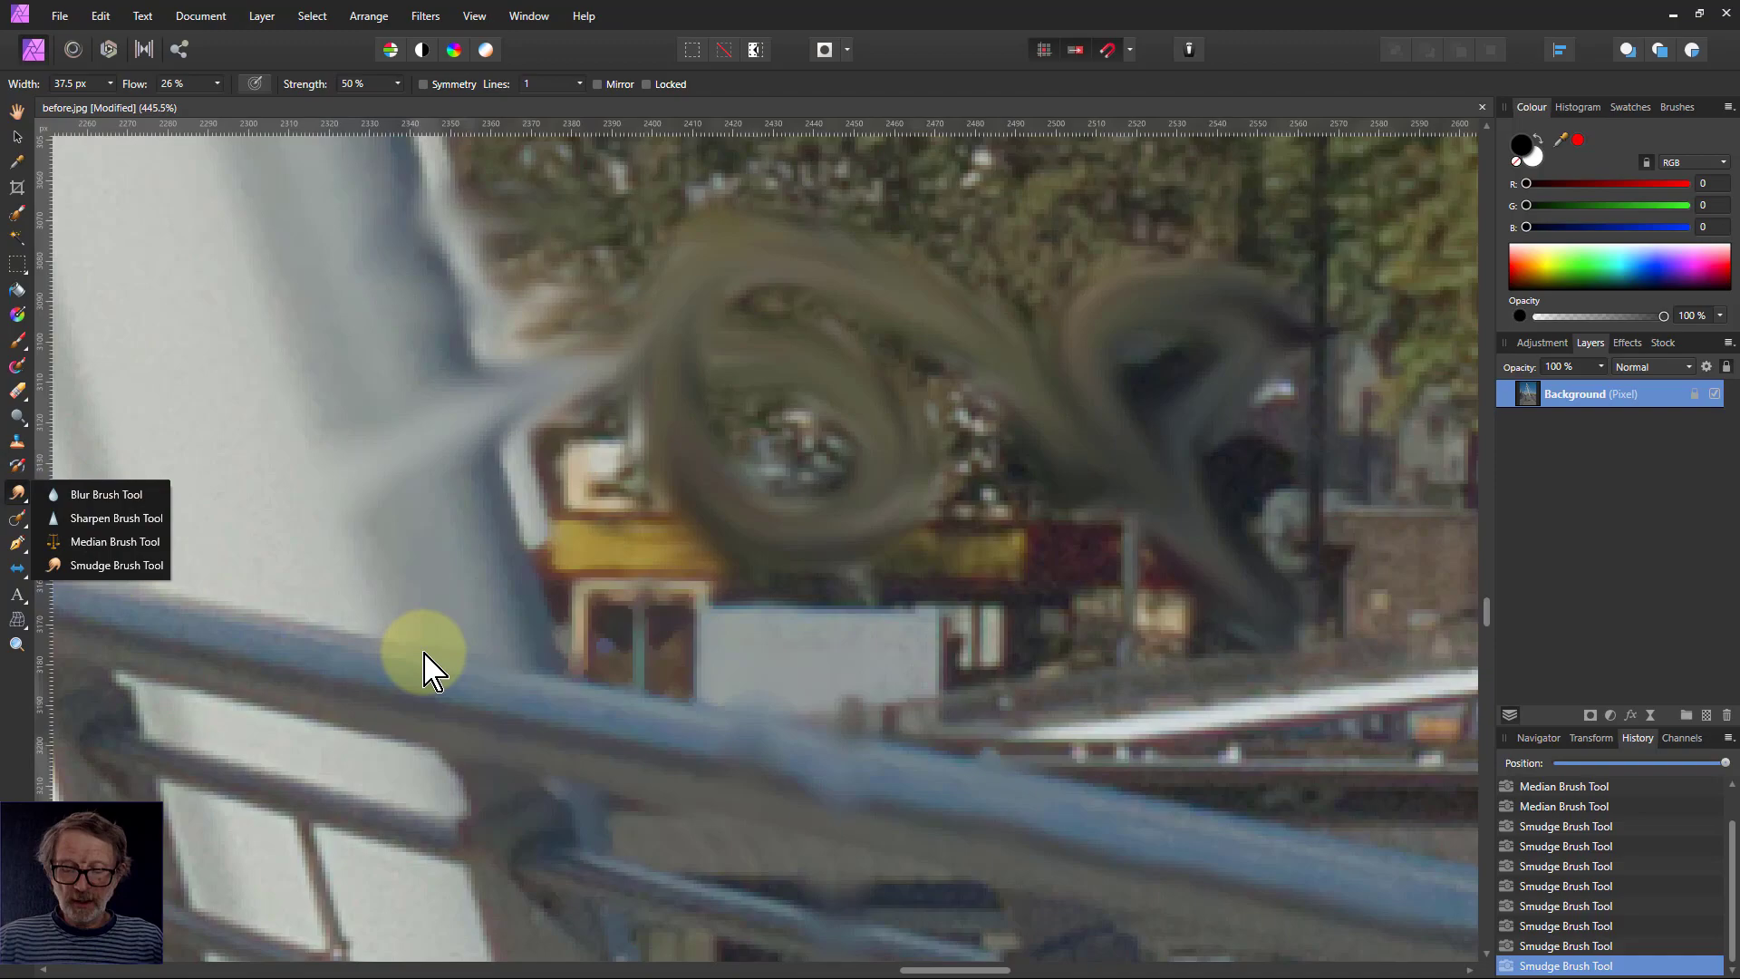
- Zoom to the walking man's face and enlarge the Smudge brush
{"action": "scroll", "coordinate": [424, 671], "scroll_direction": "down", "scroll_amount": 15}
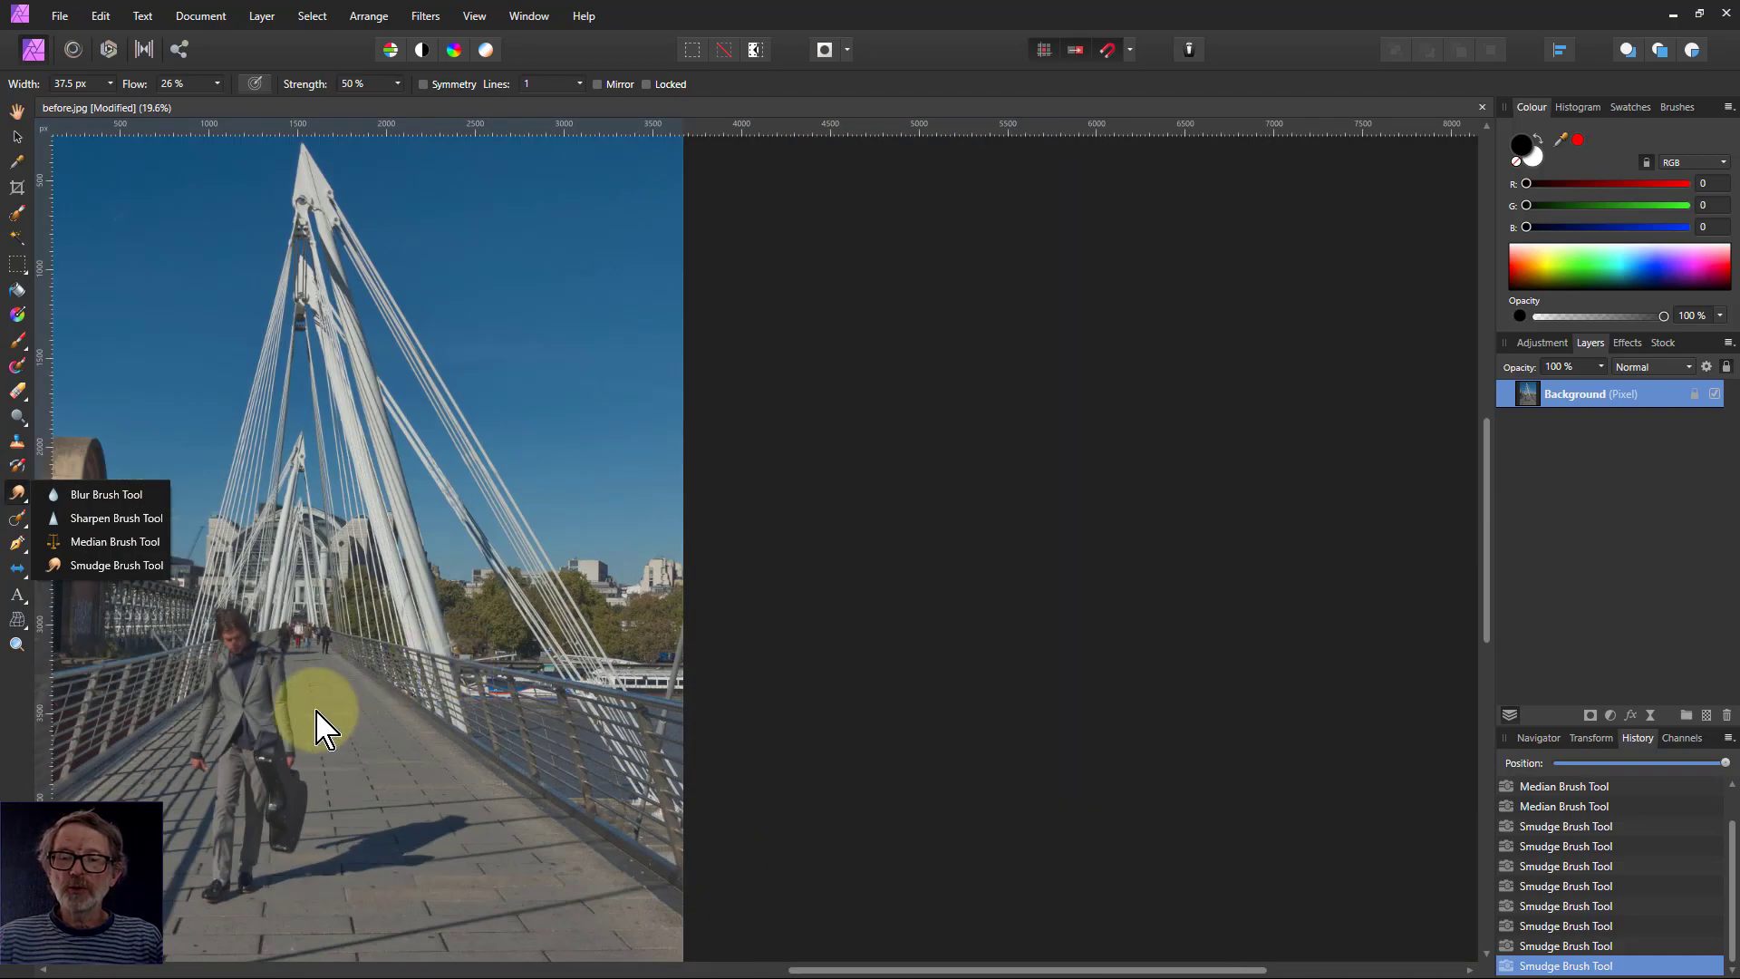
{"action": "scroll", "coordinate": [208, 648], "scroll_direction": "up", "scroll_amount": 10}
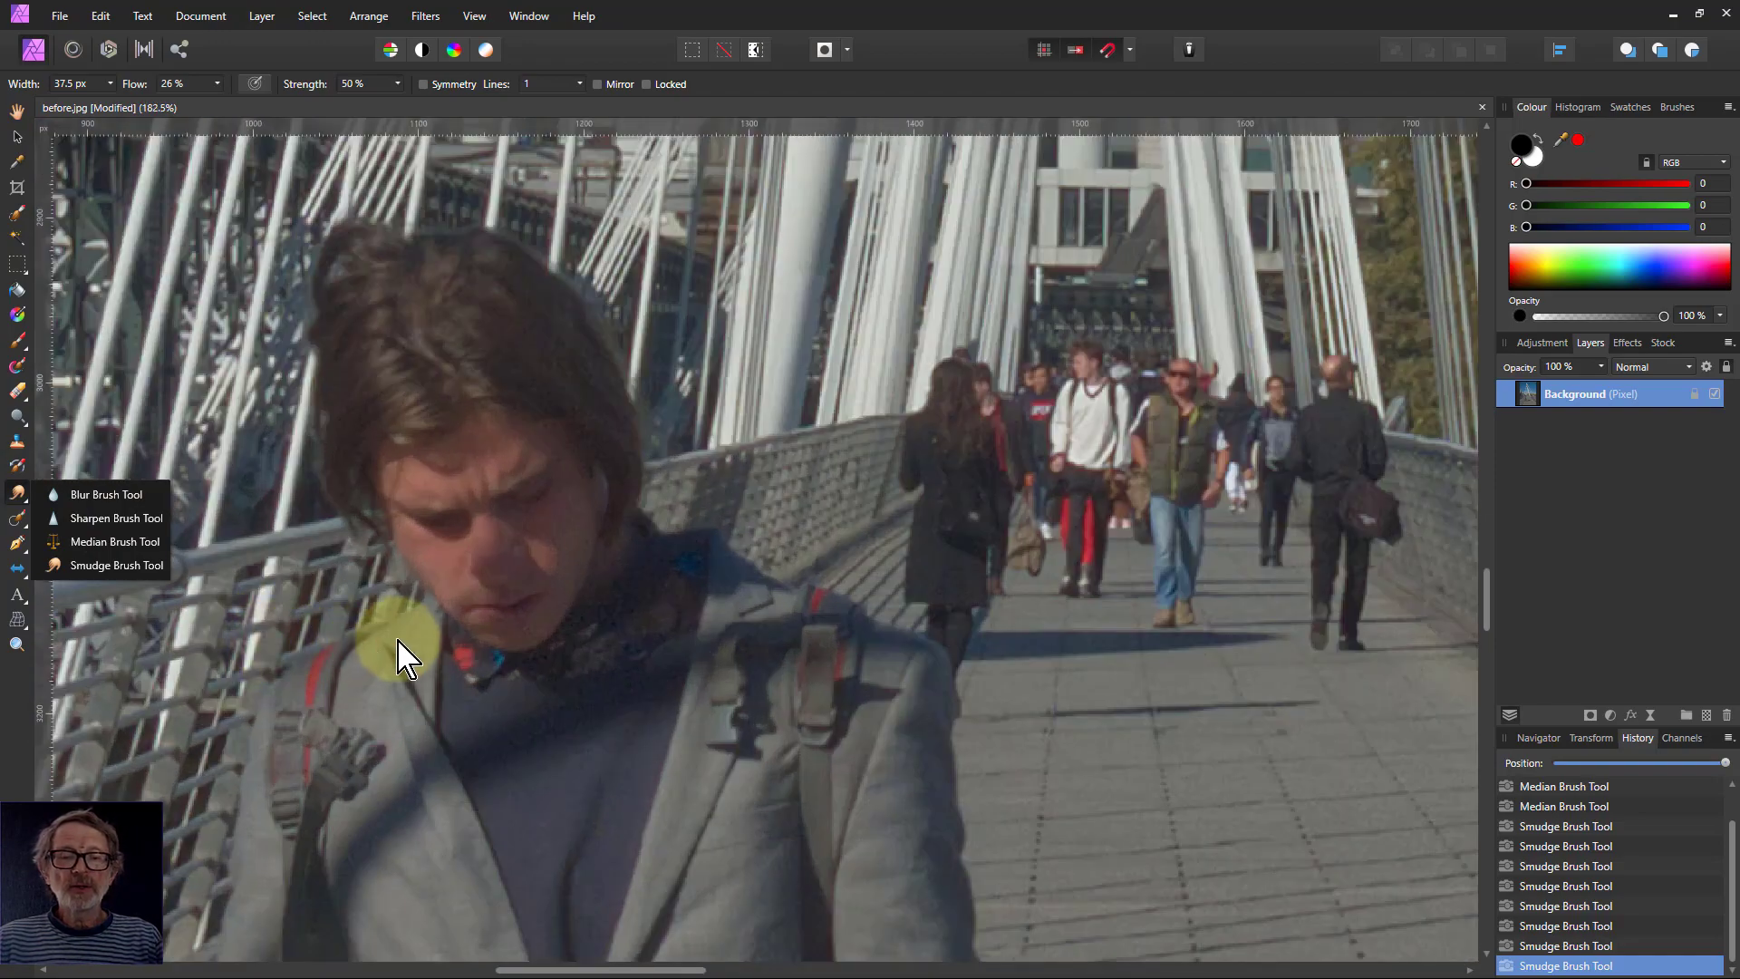
{"action": "scroll", "coordinate": [399, 653], "scroll_direction": "down", "scroll_amount": 1}
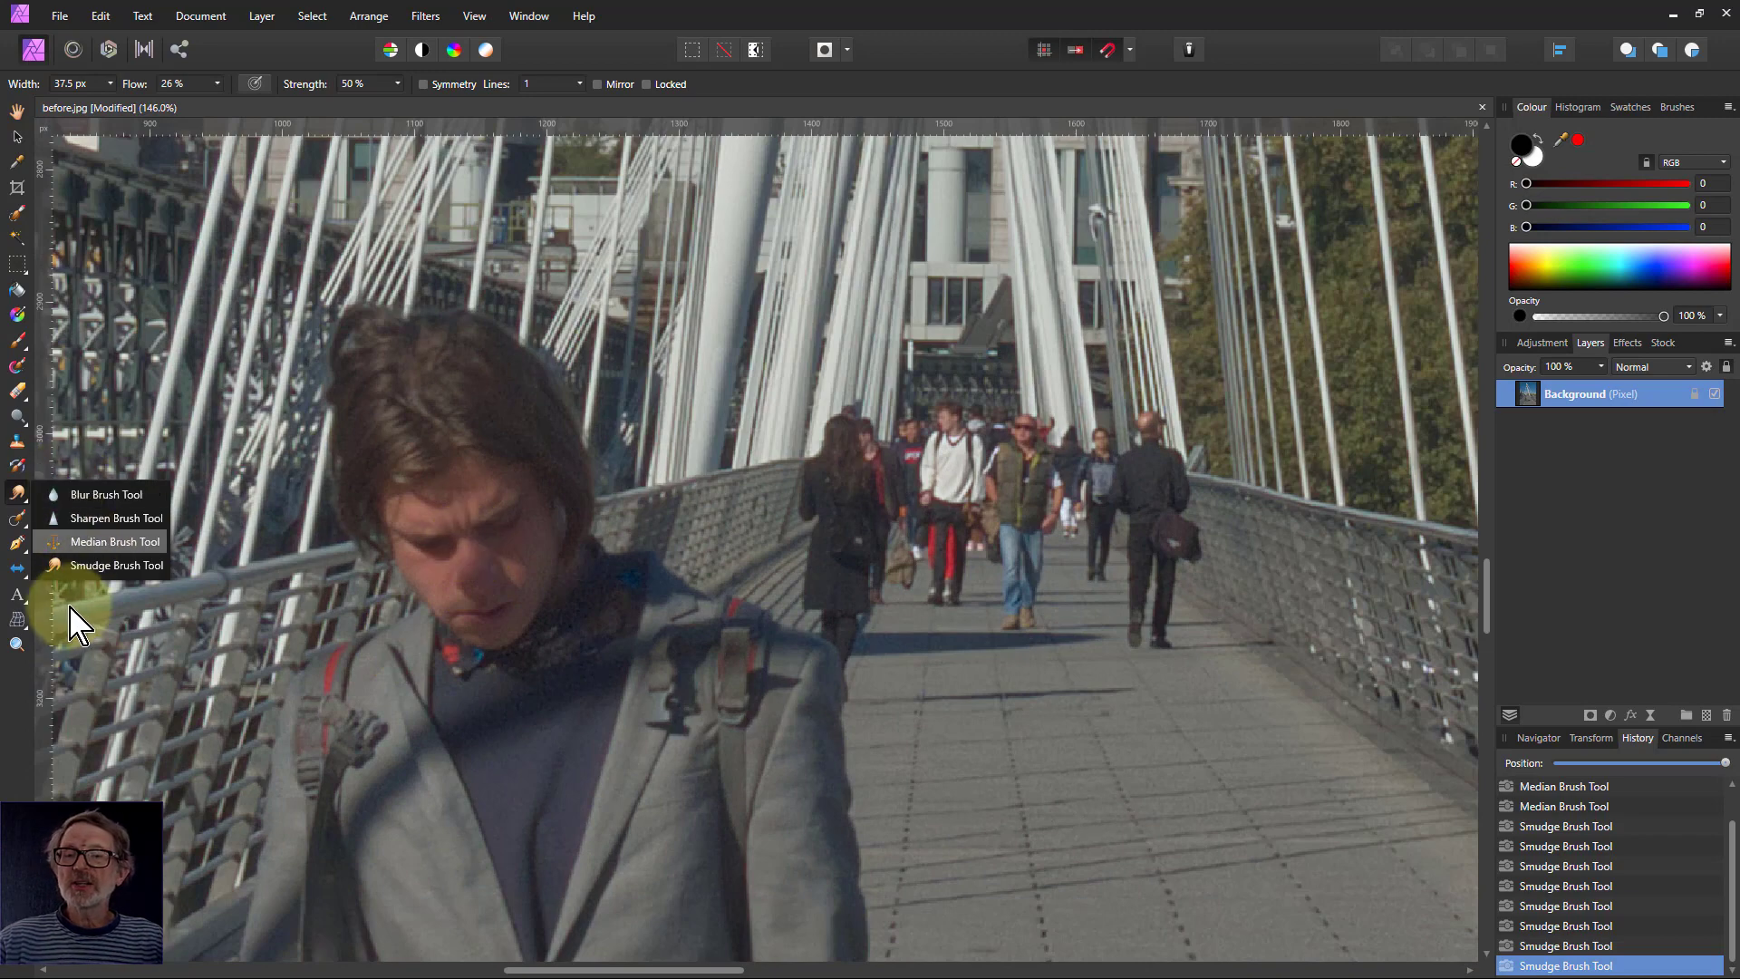
{"action": "left_click", "coordinate": [91, 566]}
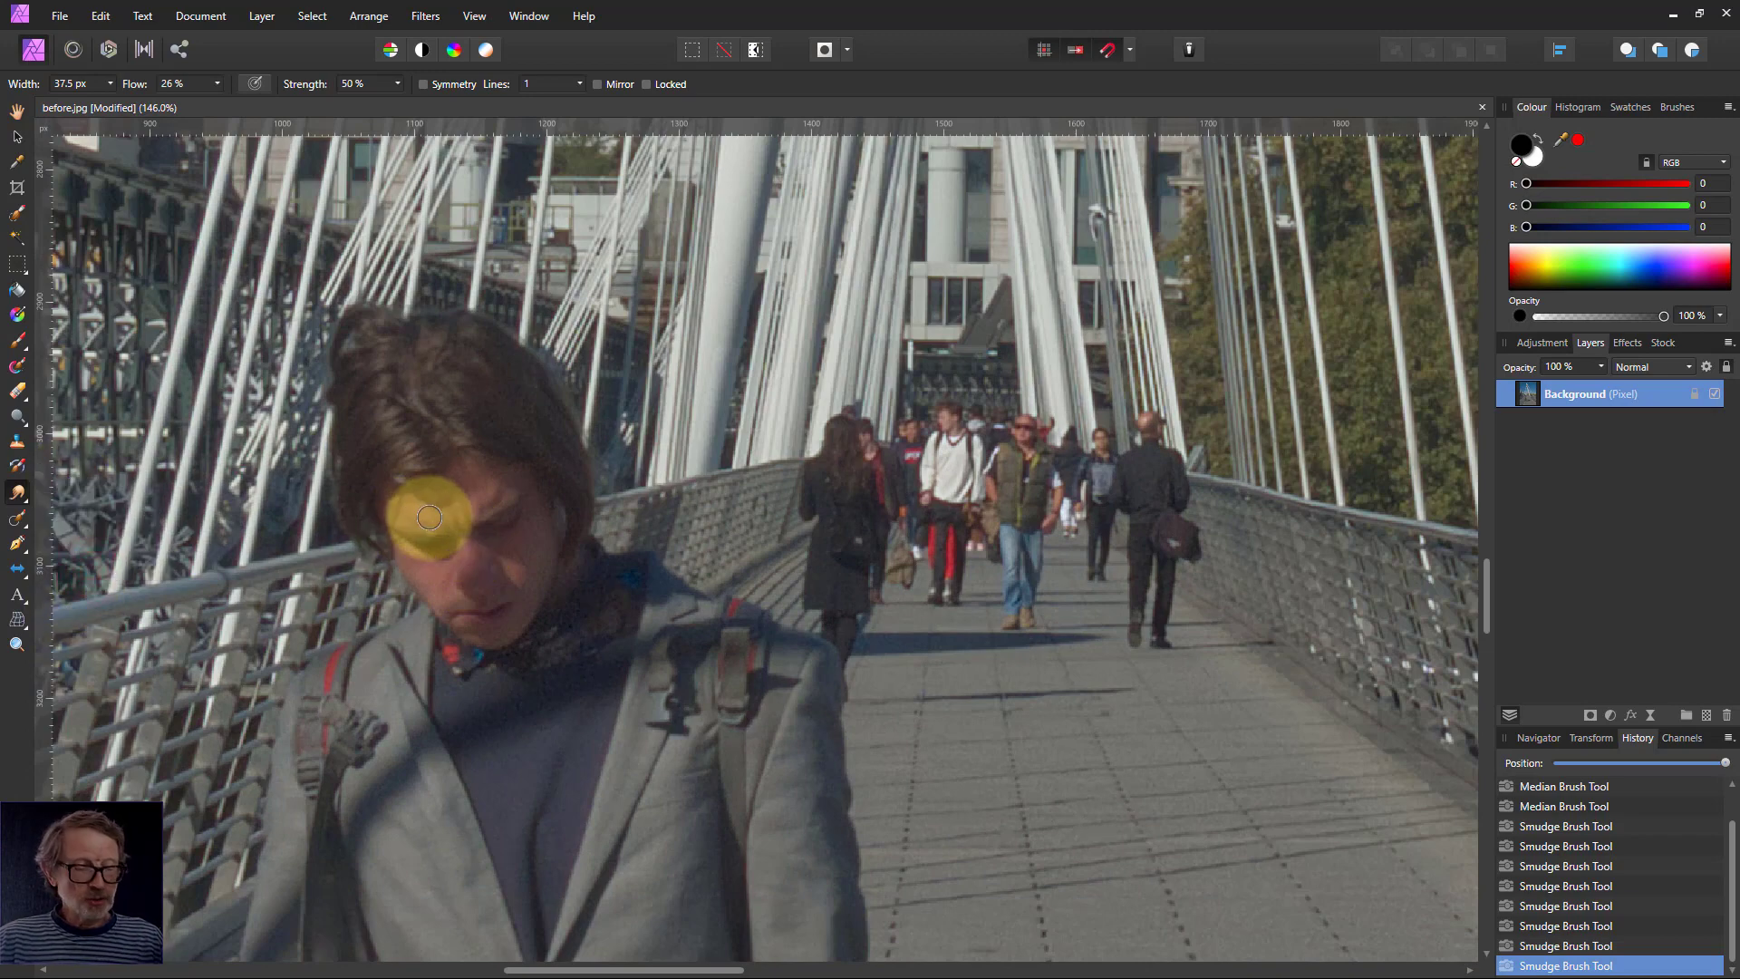
{"action": "key", "text": "bracketright"}
{"action": "key", "text": "bracketright"}
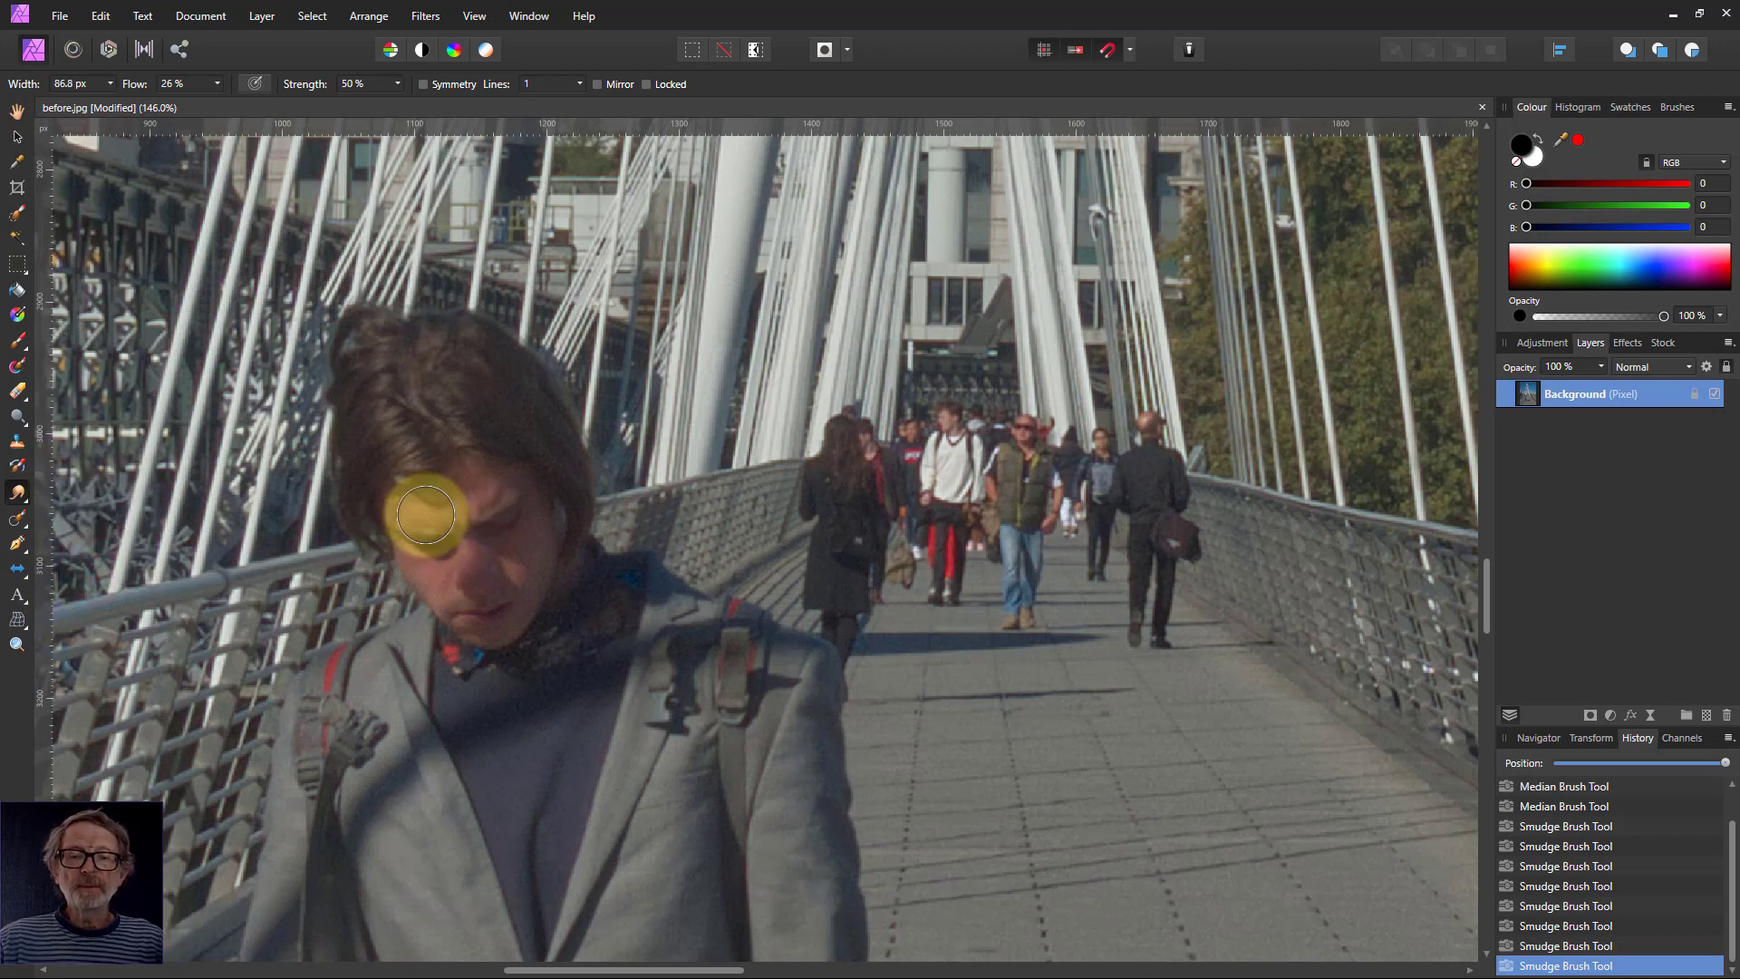
{"action": "key", "text": "bracketright"}
- Restore the accidentally deleted layer, smear the man's face beyond recognition, and fit the photo to view
{"action": "key", "text": "Delete"}
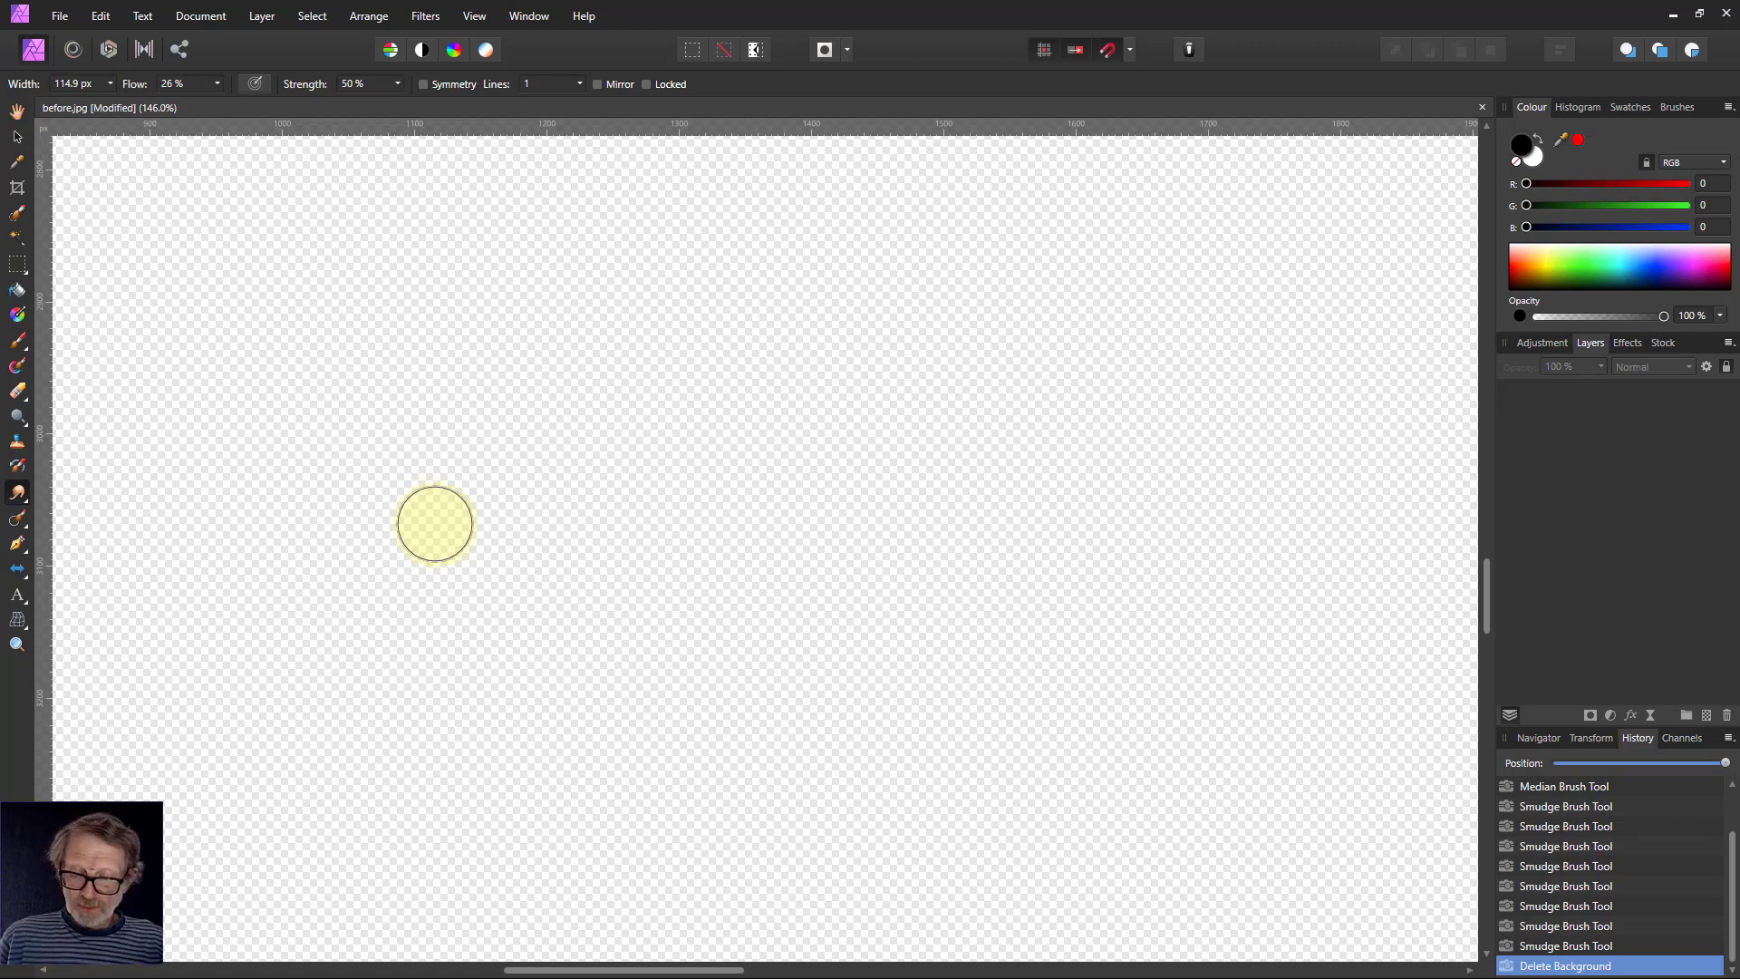
{"action": "key", "text": "ctrl+z"}
{"action": "mouse_move", "coordinate": [437, 530]}
{"action": "left_mouse_down"}
{"action": "mouse_move", "coordinate": [389, 517]}
{"action": "mouse_move", "coordinate": [453, 580]}
{"action": "mouse_move", "coordinate": [514, 504]}
{"action": "mouse_move", "coordinate": [435, 552]}
{"action": "mouse_move", "coordinate": [438, 532]}
{"action": "mouse_move", "coordinate": [536, 532]}
{"action": "mouse_move", "coordinate": [574, 577]}
{"action": "left_mouse_up"}
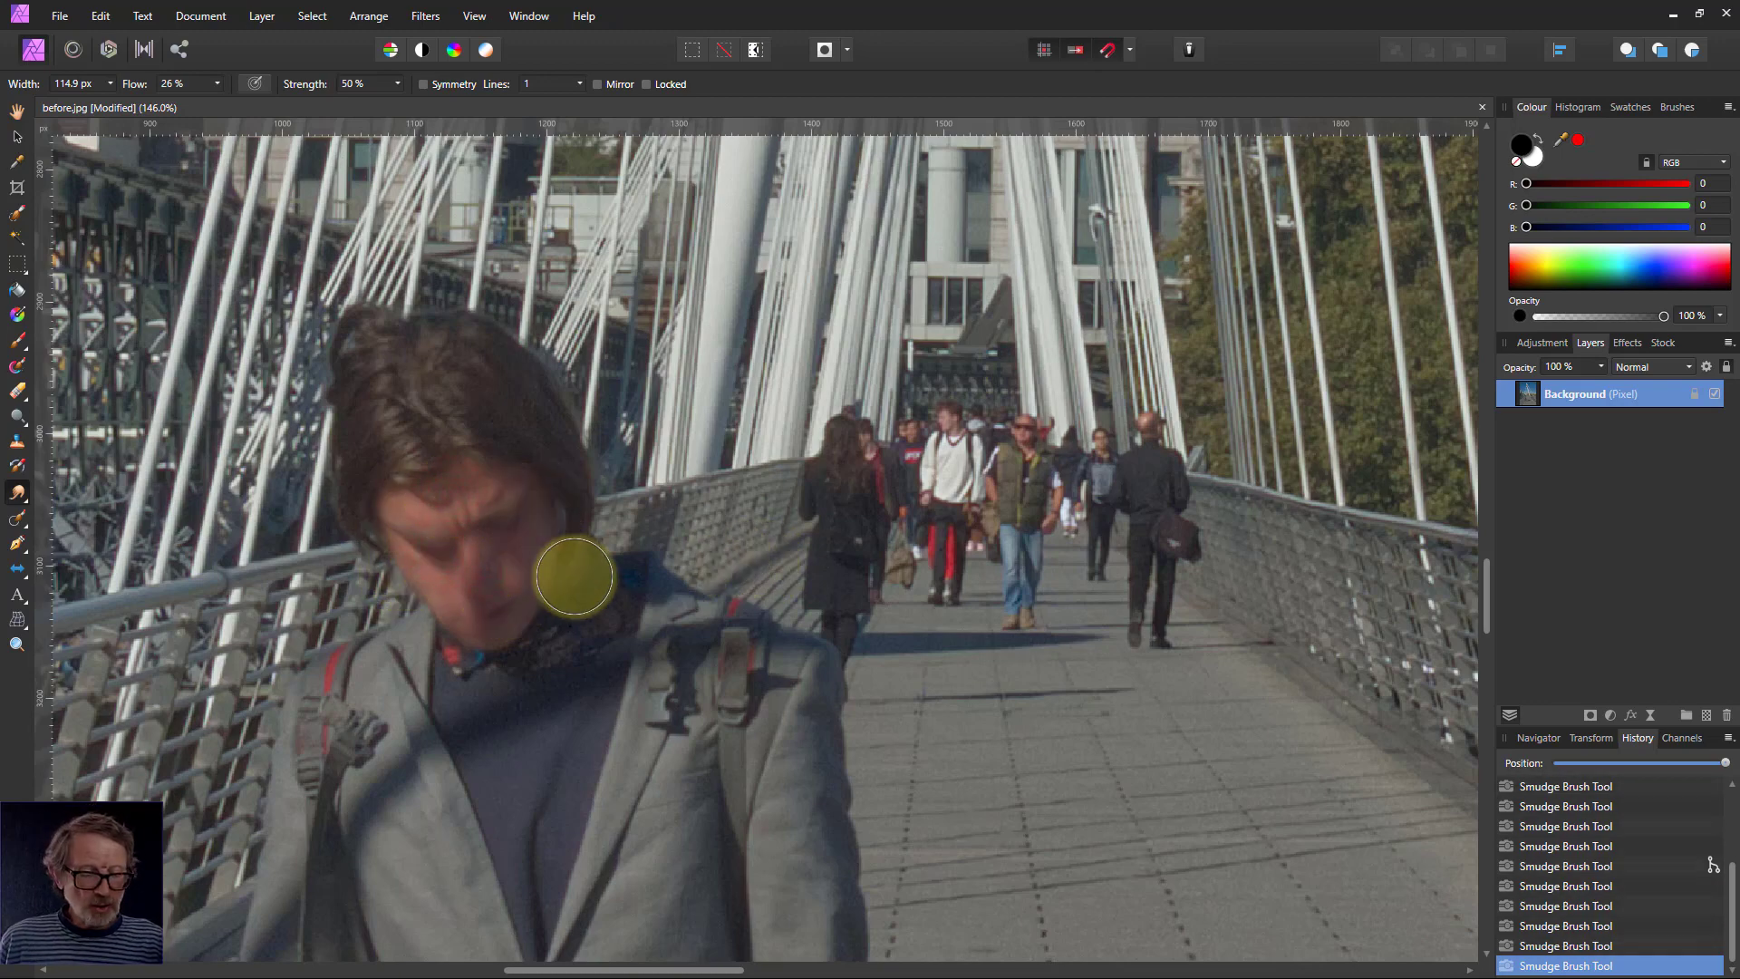
{"action": "key", "text": "ctrl+0"}
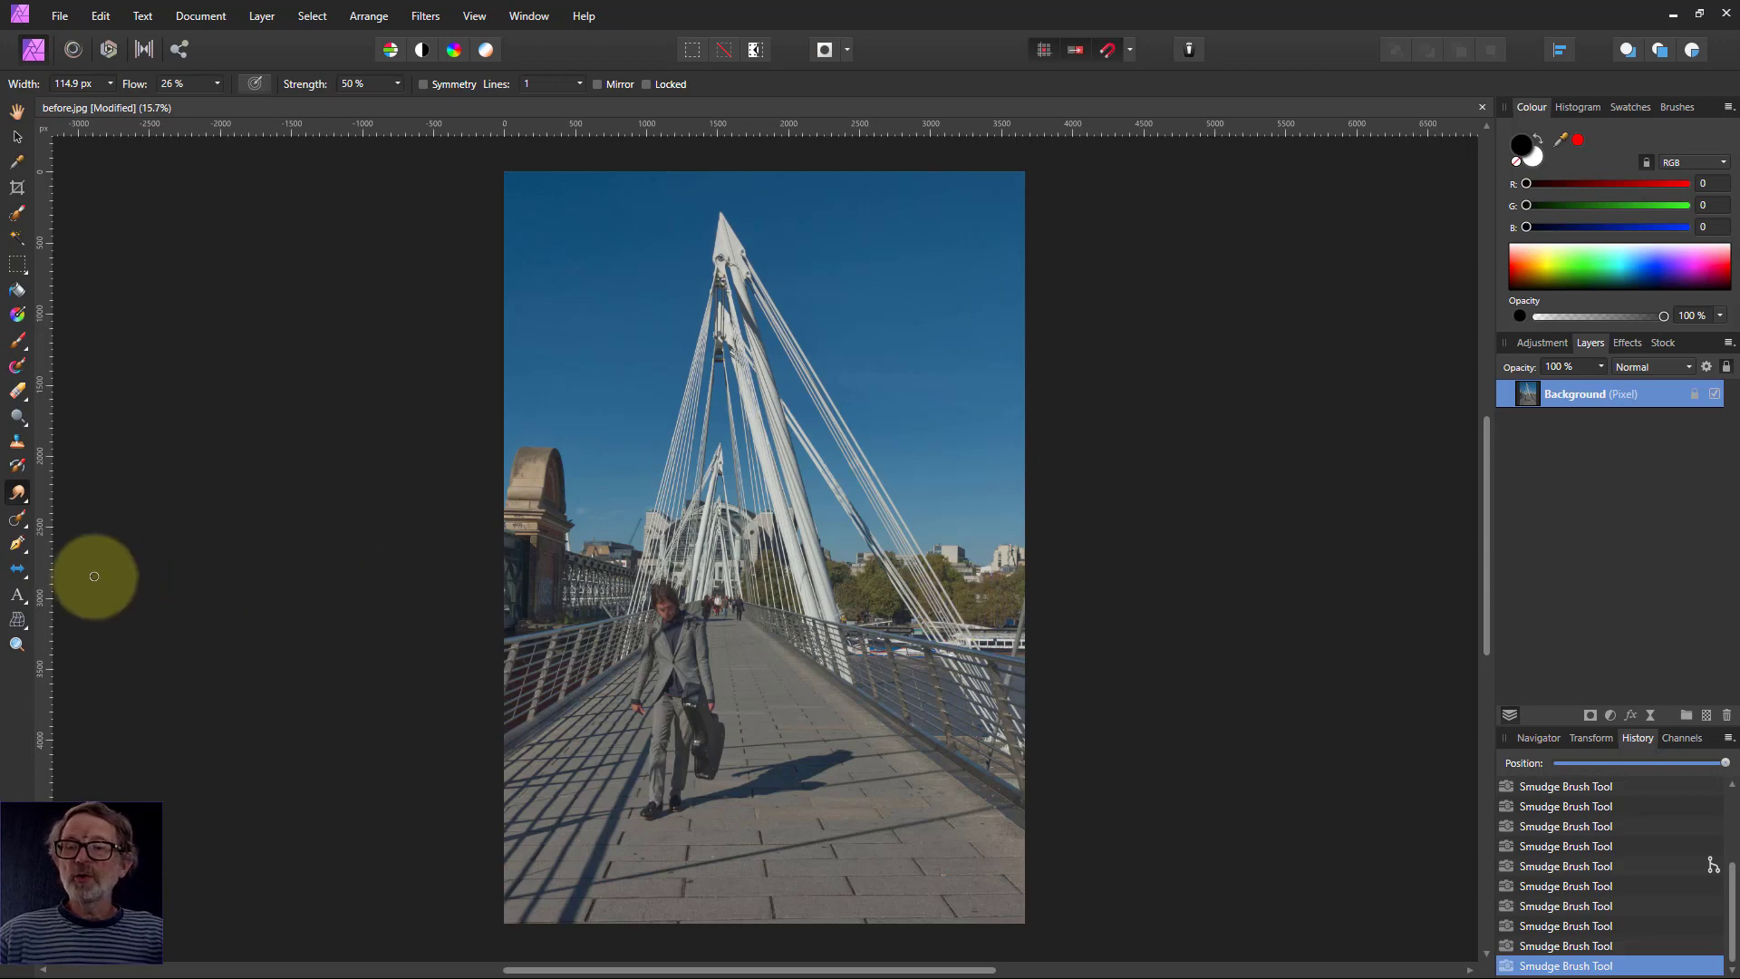
- Open the retouch brush flyout listing the Blur, Sharpen, Median and Smudge brushes
{"action": "left_click", "coordinate": [17, 492]}
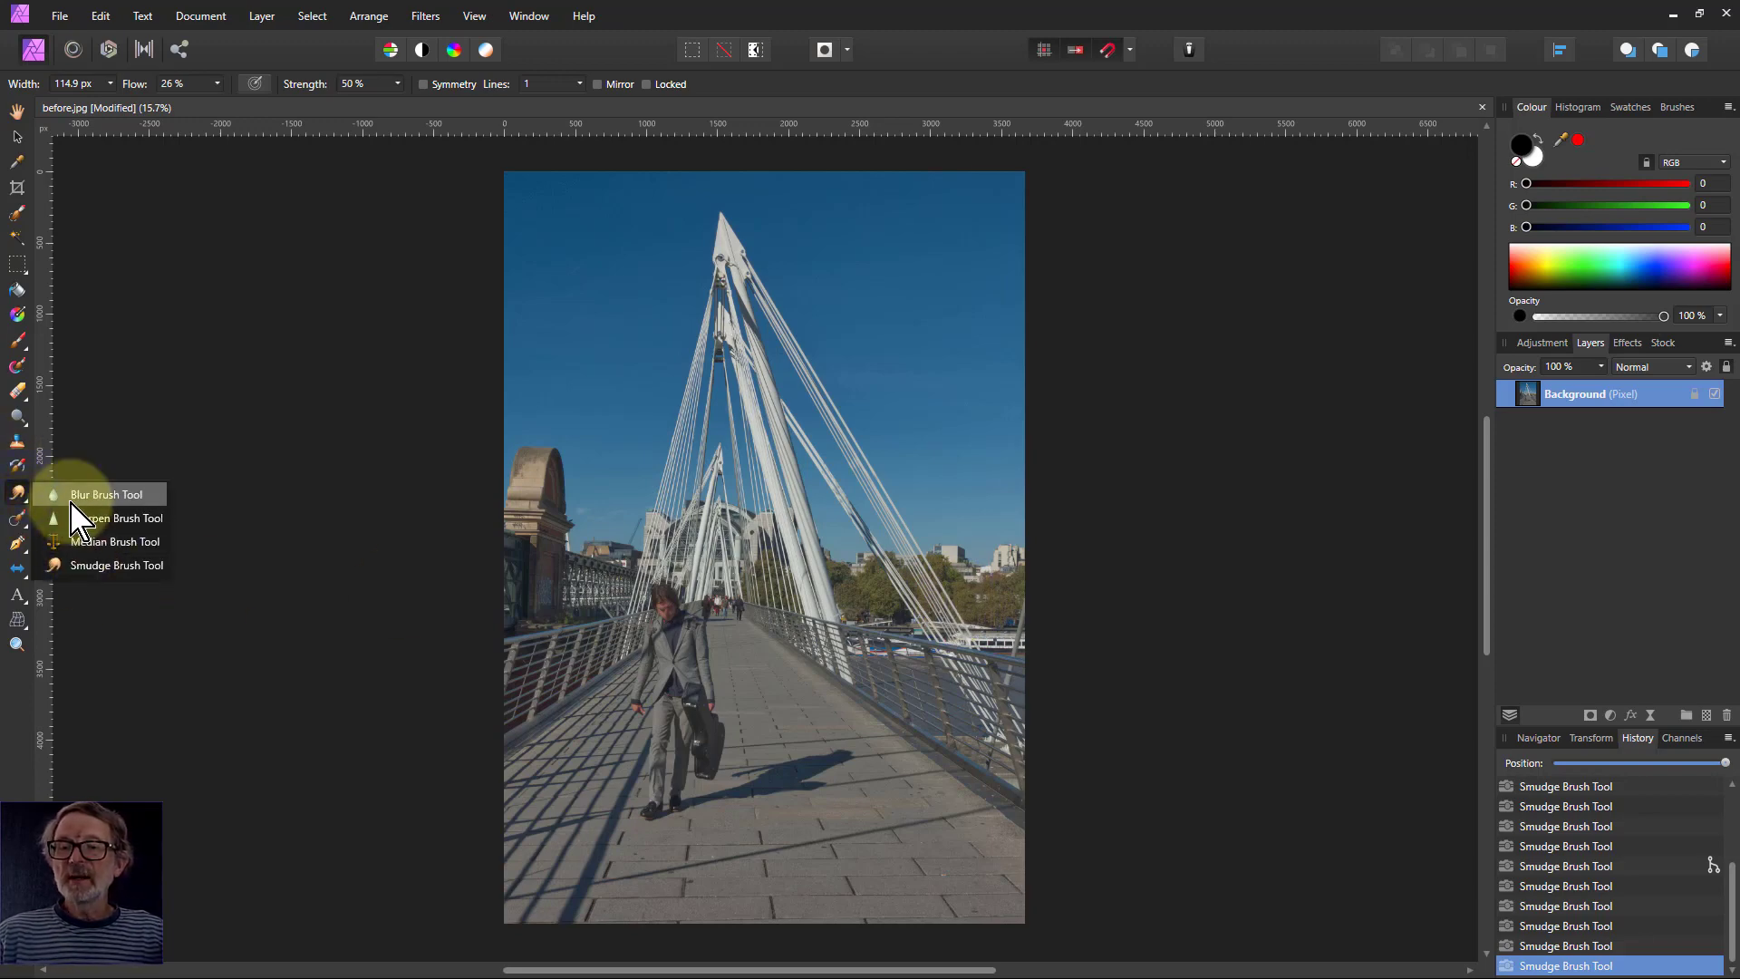